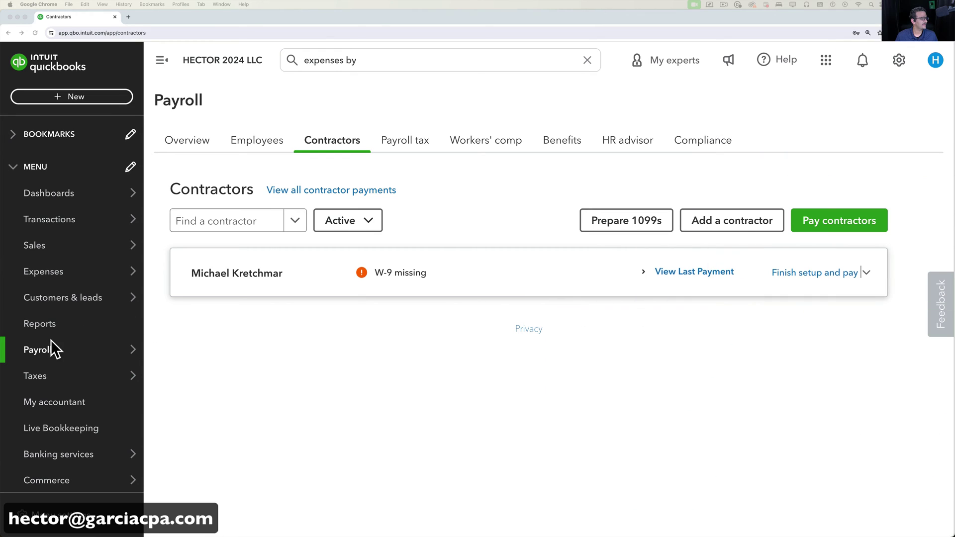
# Go to the payroll Contractors list and start Prepare 1099s.
pyautogui.click(47, 355)
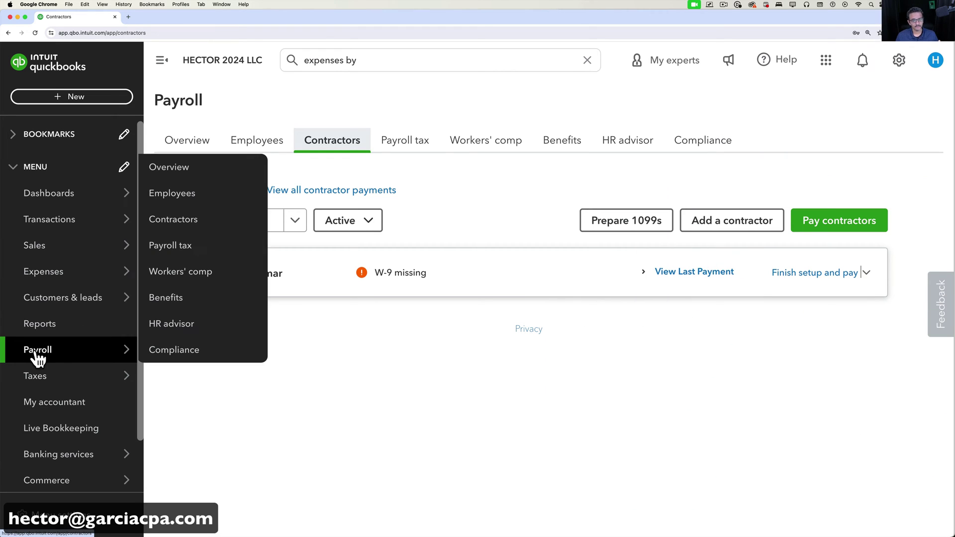
pyautogui.click(174, 220)
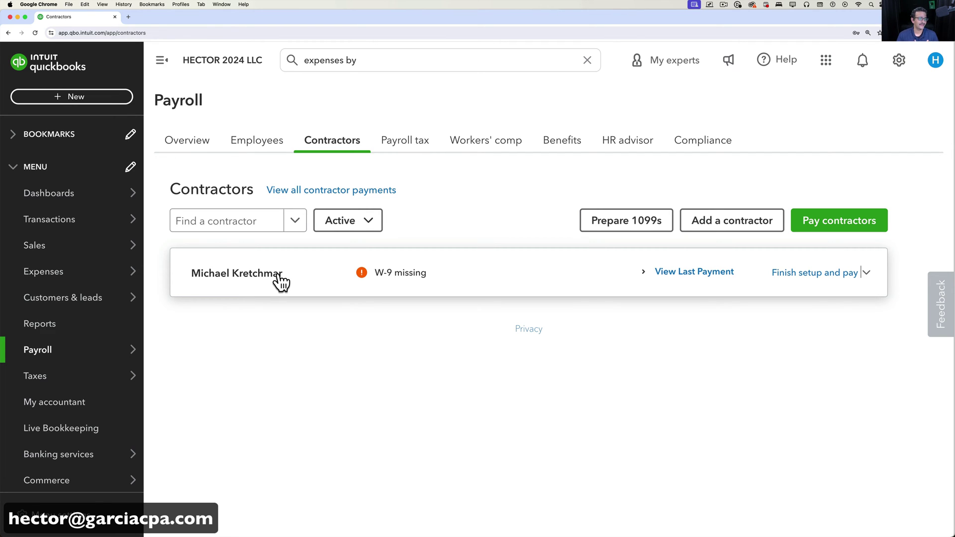
pyautogui.click(639, 229)
# Confirm company info, accept the 1099 accounts to see the one recipient, then close the wizard.
pyautogui.scroll(-6, 288, 436)
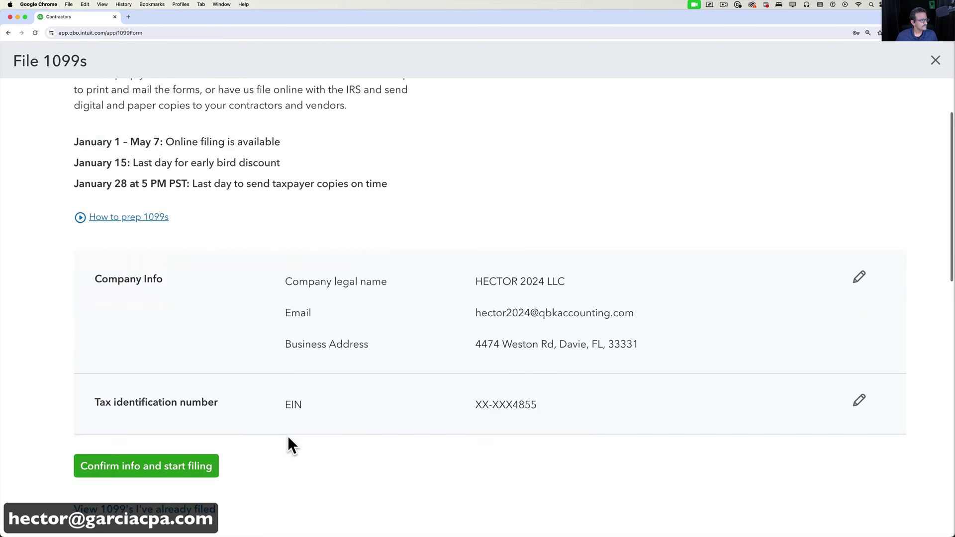
pyautogui.click(140, 245)
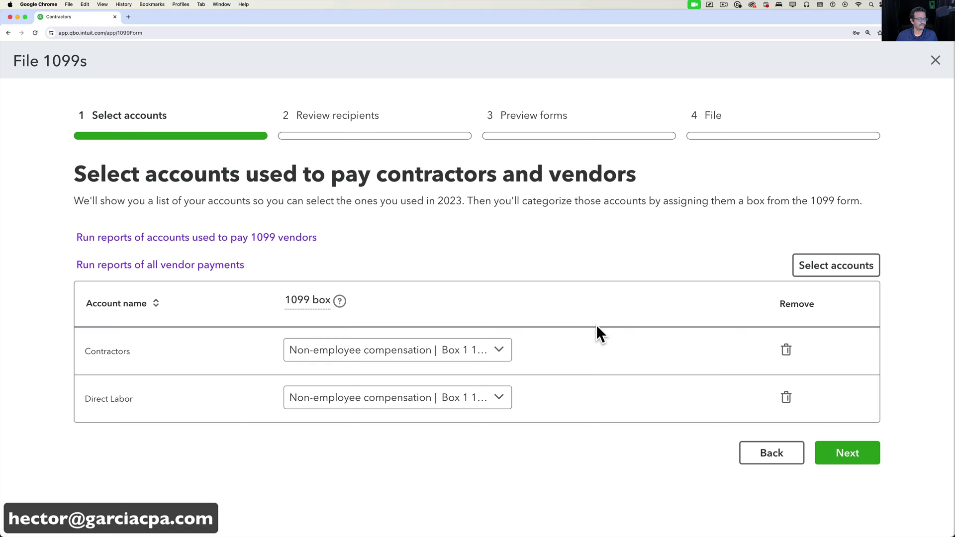
pyautogui.click(851, 454)
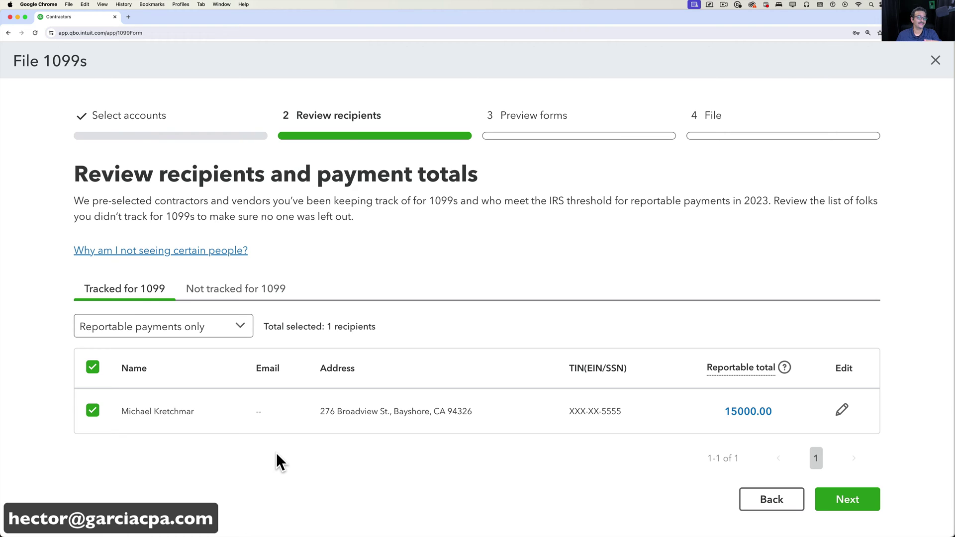
pyautogui.click(935, 61)
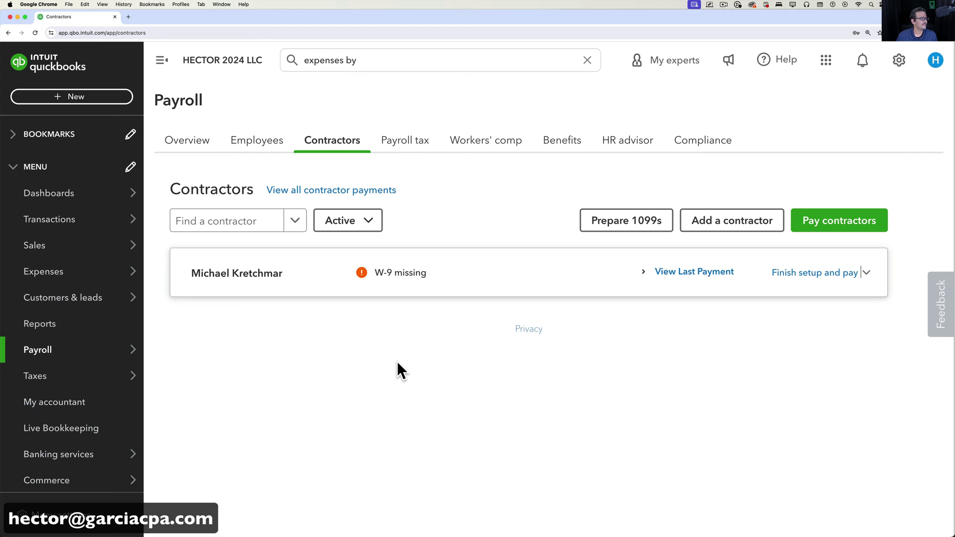
# Run Expenses by Vendor Summary for Last Year (2023): two vendors totalling $16,500.00.
pyautogui.click(332, 60)
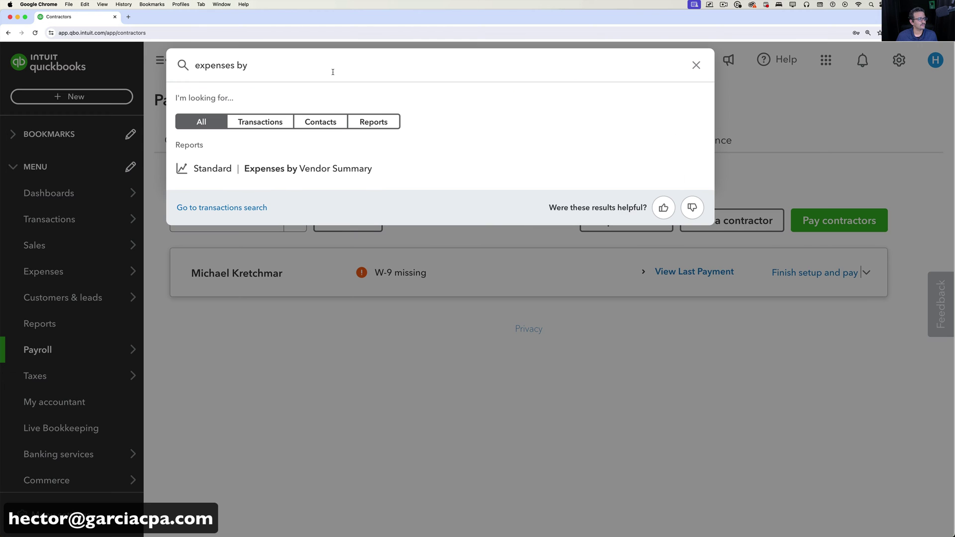
pyautogui.click(293, 170)
pyautogui.click(204, 172)
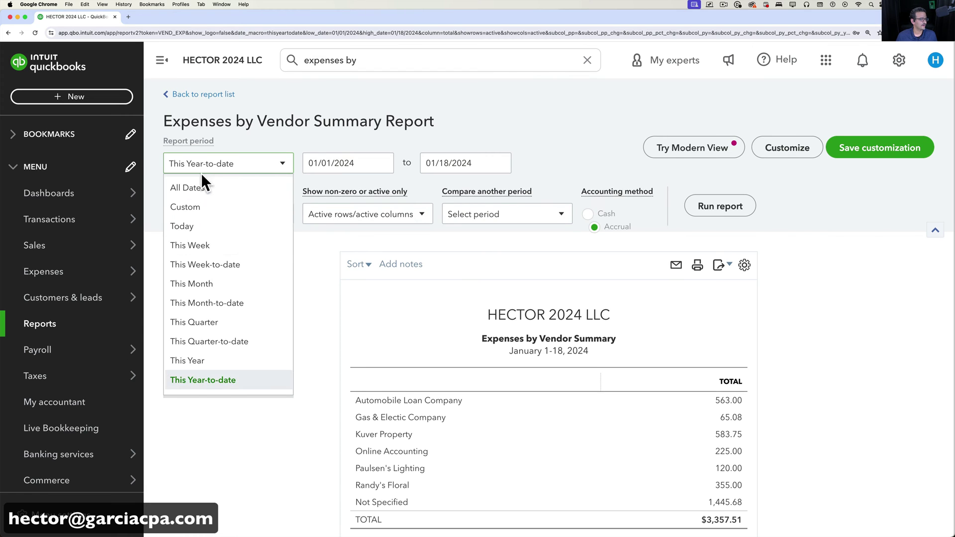
pyautogui.scroll(-5, 203, 302)
pyautogui.click(199, 308)
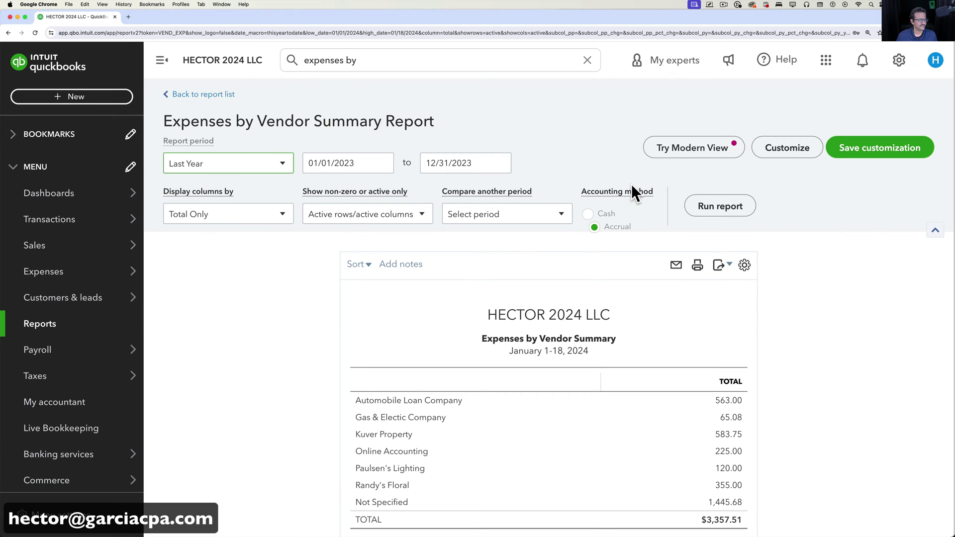
pyautogui.click(719, 213)
pyautogui.scroll(-2, 809, 343)
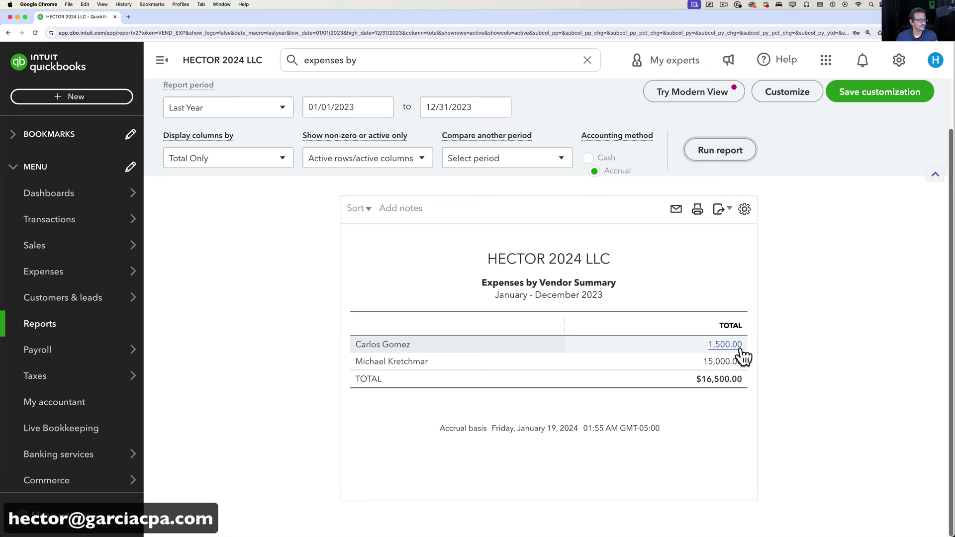
pyautogui.scroll(1, 192, 262)
pyautogui.click(196, 121)
pyautogui.scroll(-2, 233, 291)
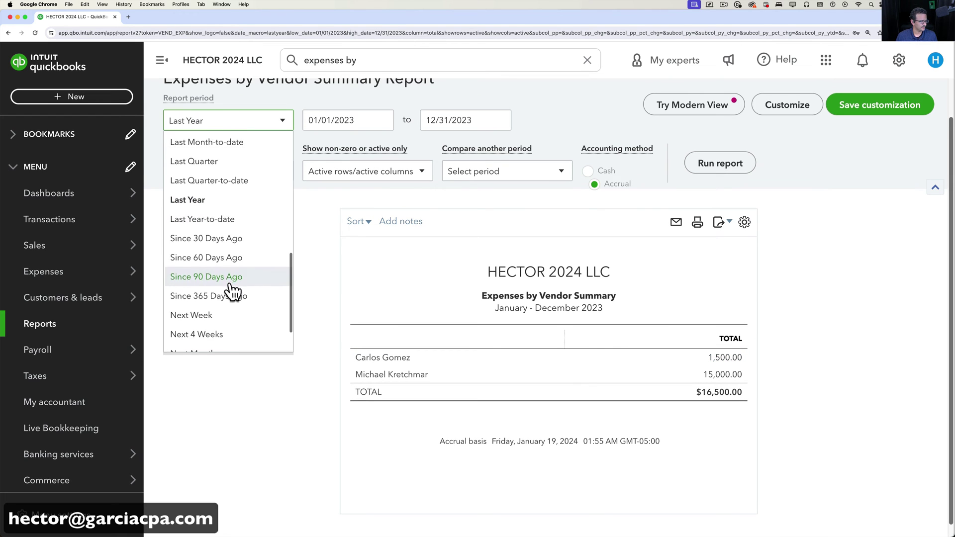
pyautogui.scroll(-2, 228, 301)
pyautogui.scroll(8, 224, 309)
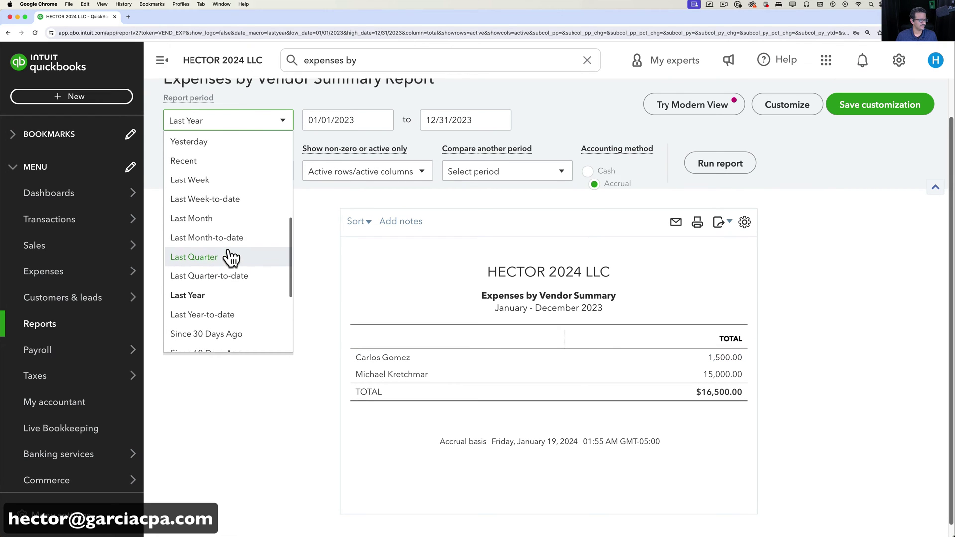
pyautogui.click(206, 204)
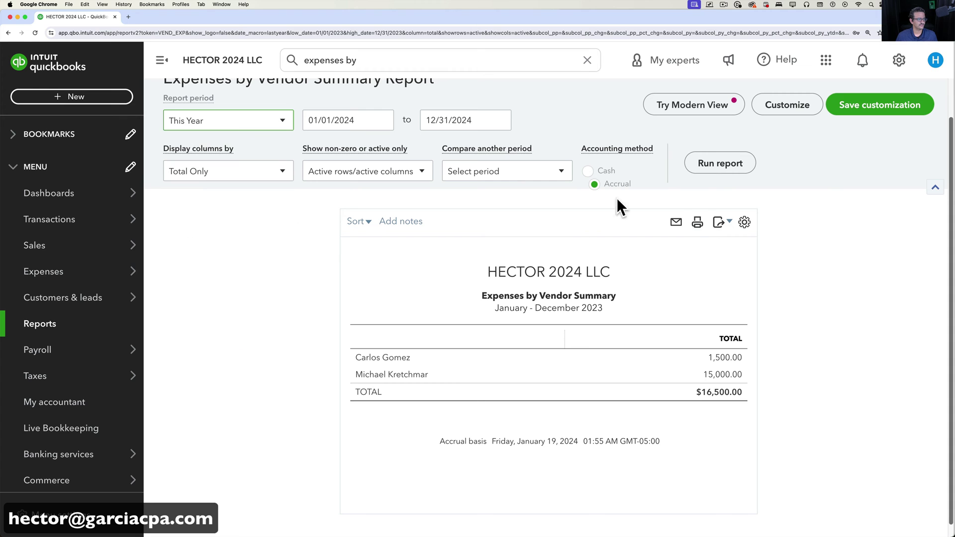
pyautogui.click(717, 167)
pyautogui.scroll(-3, 657, 393)
pyautogui.scroll(-5, 700, 397)
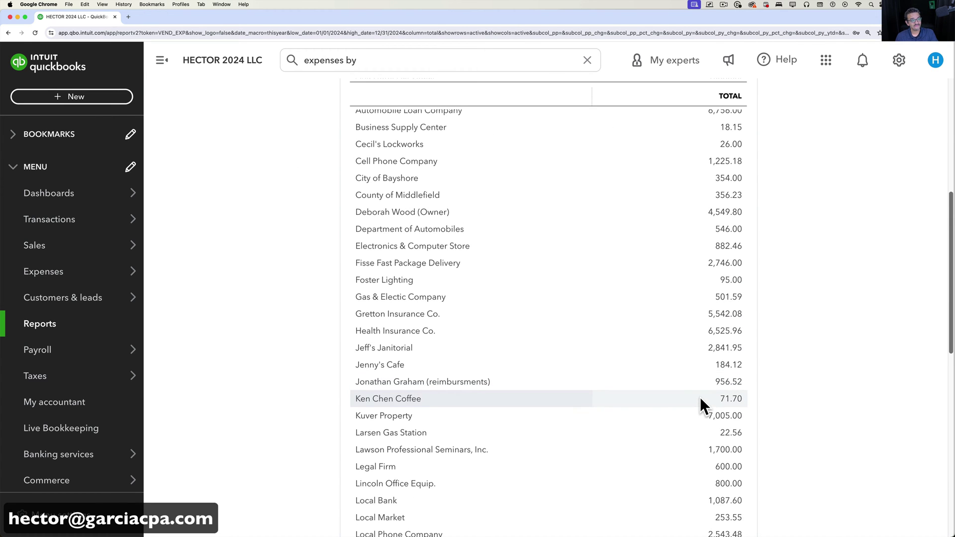
pyautogui.scroll(-1, 701, 397)
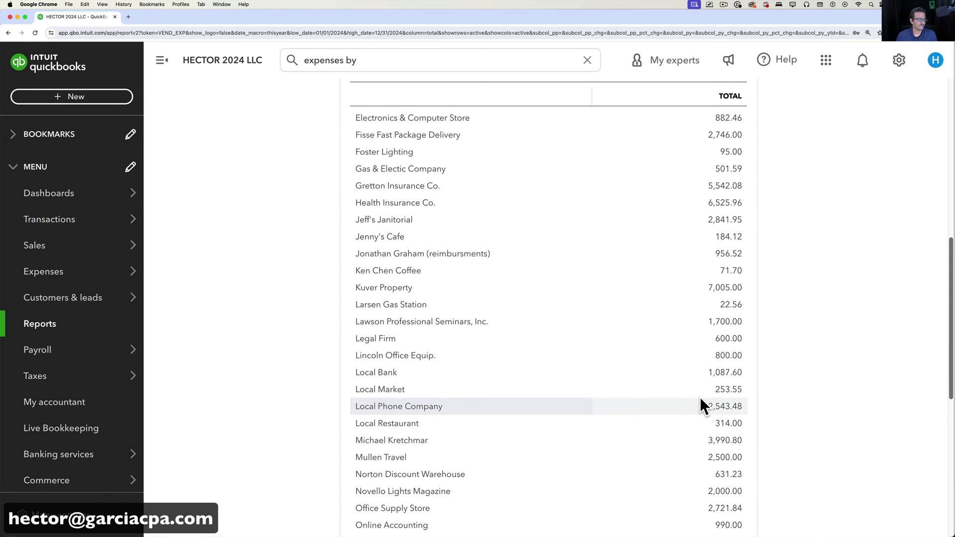
pyautogui.scroll(-3, 700, 397)
pyautogui.scroll(-1, 451, 354)
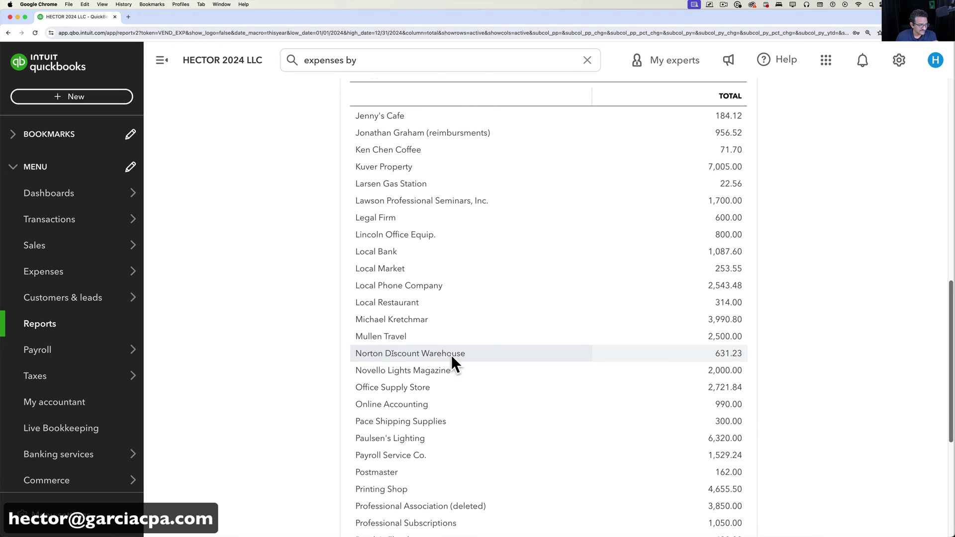
pyautogui.scroll(-1, 504, 413)
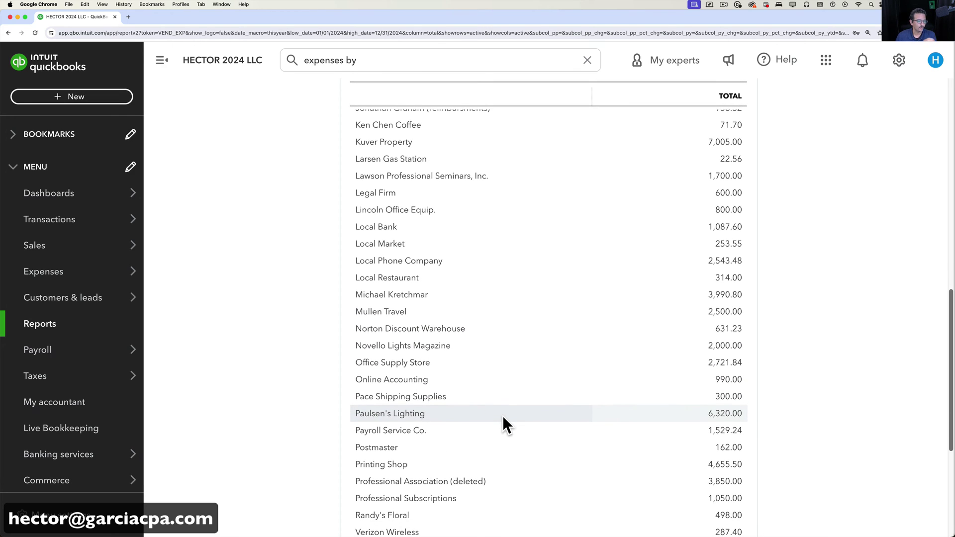
pyautogui.scroll(-2, 503, 419)
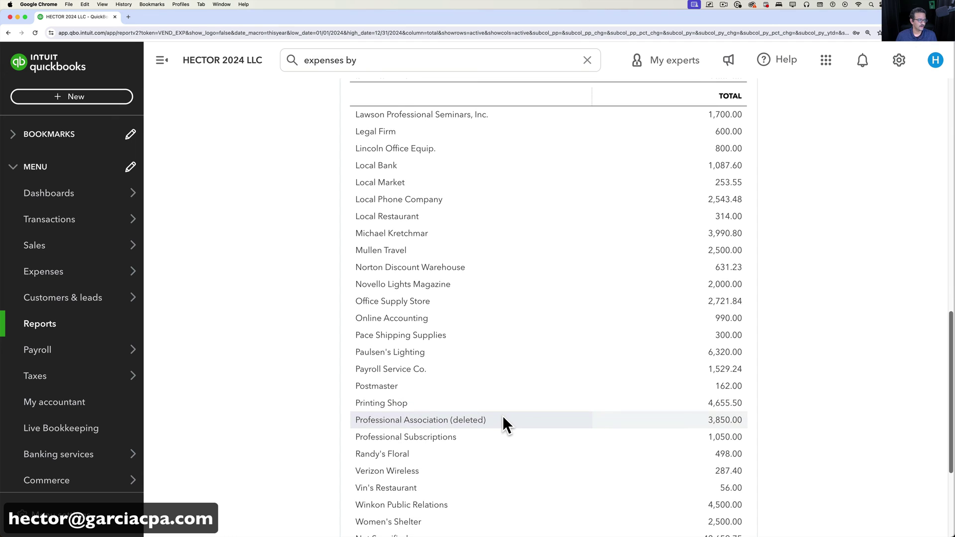
pyautogui.scroll(-2, 504, 418)
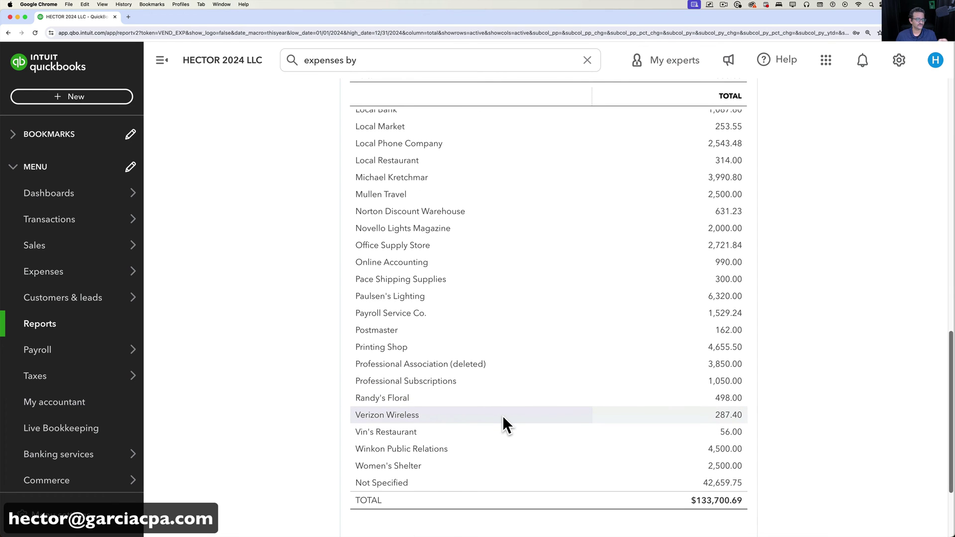
pyautogui.scroll(20, 504, 403)
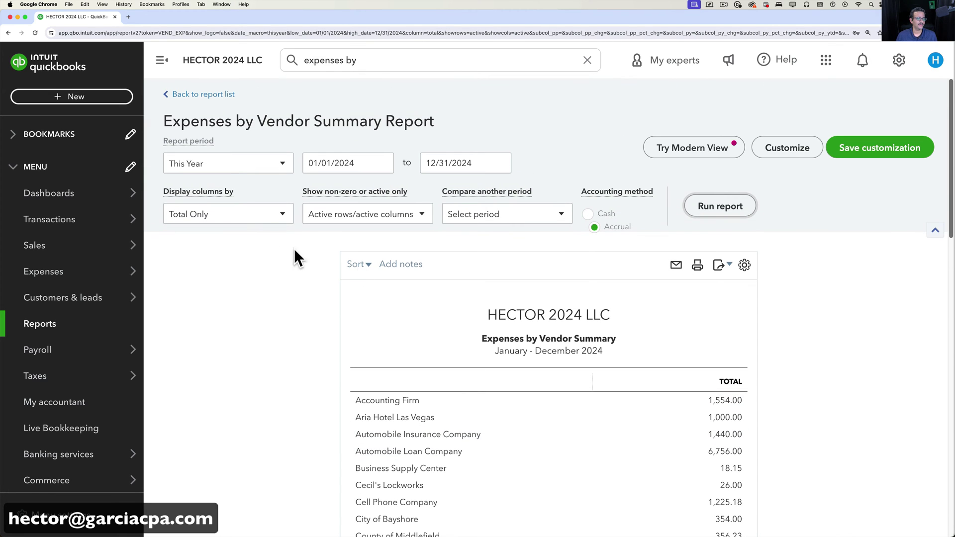
pyautogui.click(224, 168)
pyautogui.scroll(-3, 225, 324)
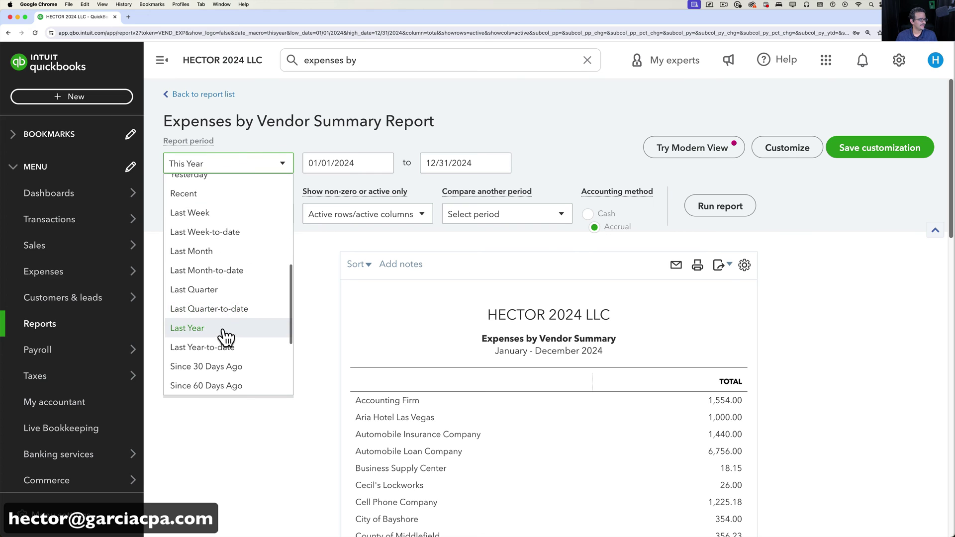
pyautogui.click(224, 330)
pyautogui.click(727, 213)
pyautogui.scroll(-2, 816, 348)
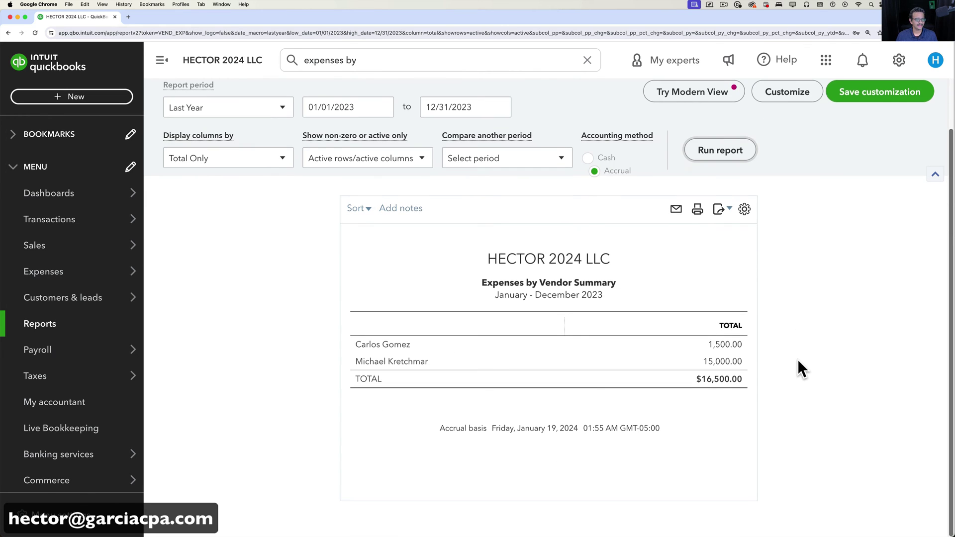
pyautogui.moveTo(436, 362); pyautogui.dragTo(352, 368)
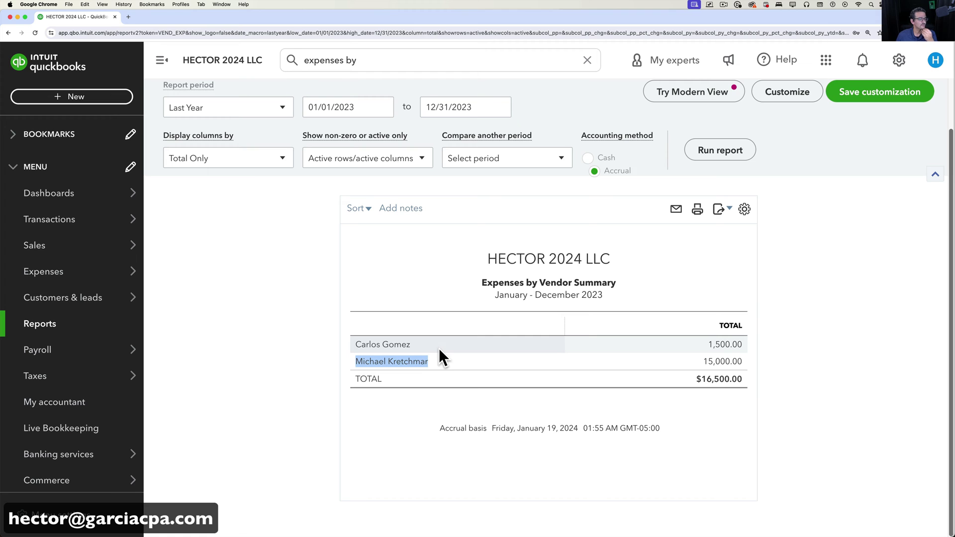
pyautogui.moveTo(51, 279)
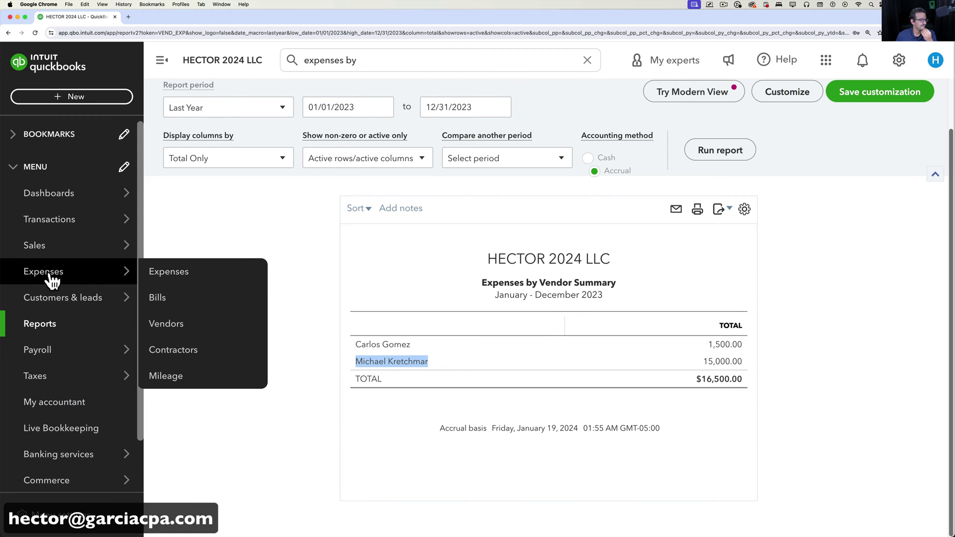
# Find the contractor's vendor record and turn on Track payments for 1099.
pyautogui.click(180, 330)
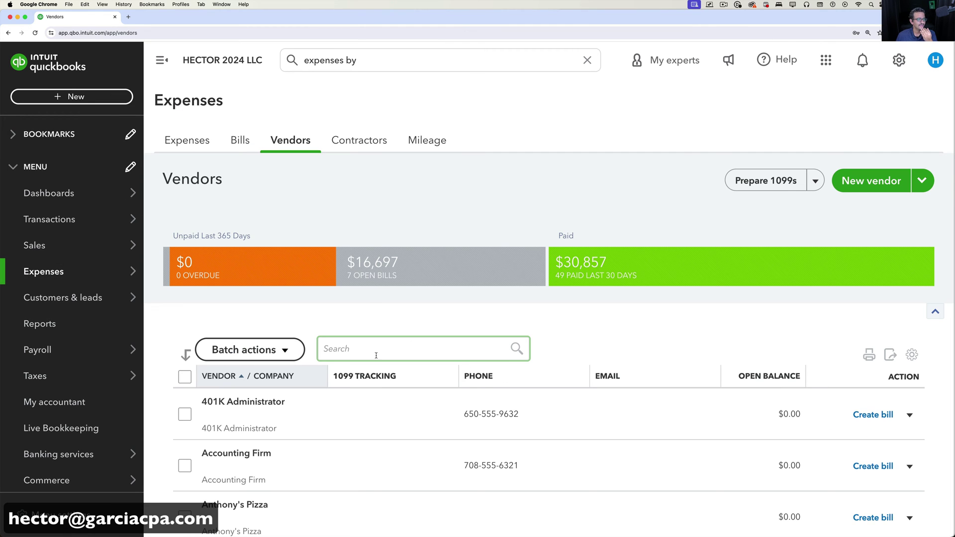
pyautogui.write('carlo')
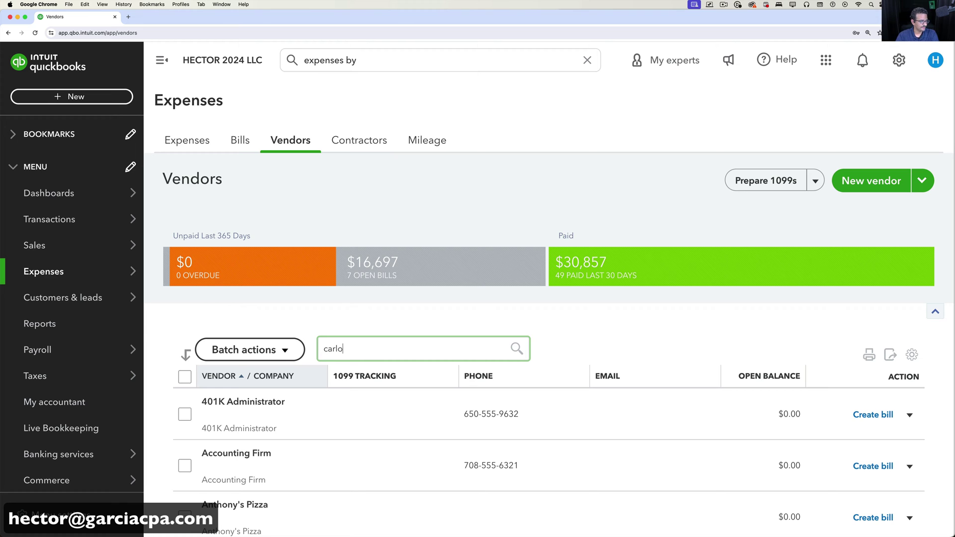
pyautogui.click(410, 382)
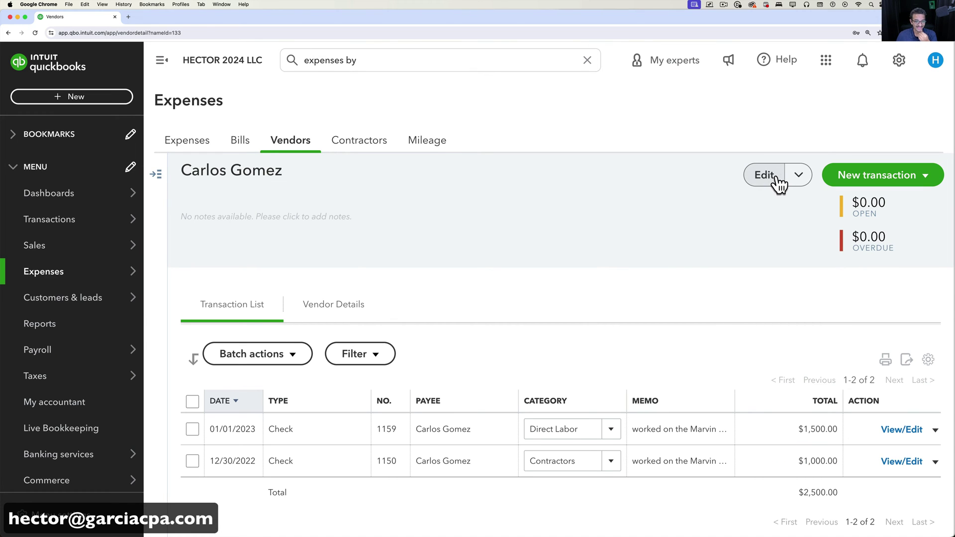
pyautogui.click(775, 179)
pyautogui.scroll(-6, 667, 330)
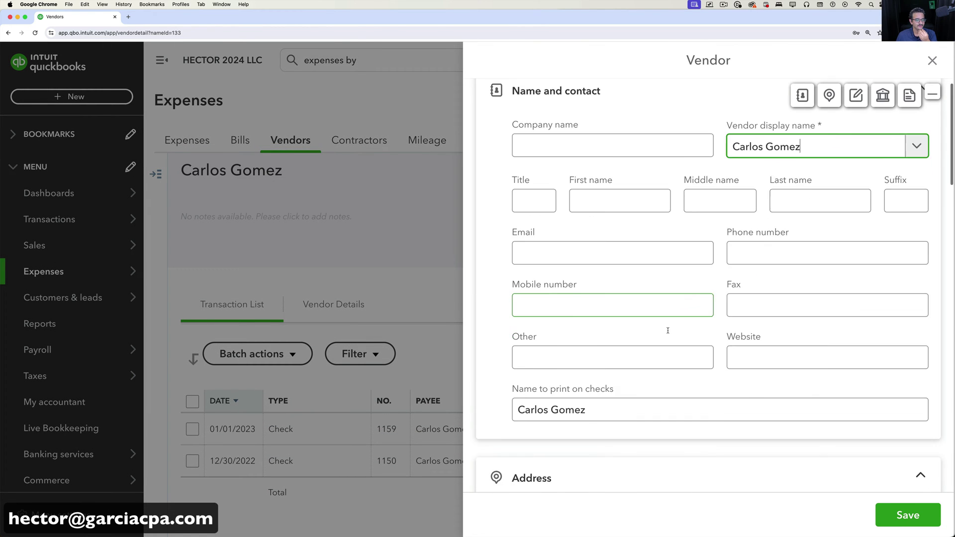
pyautogui.scroll(-10, 681, 334)
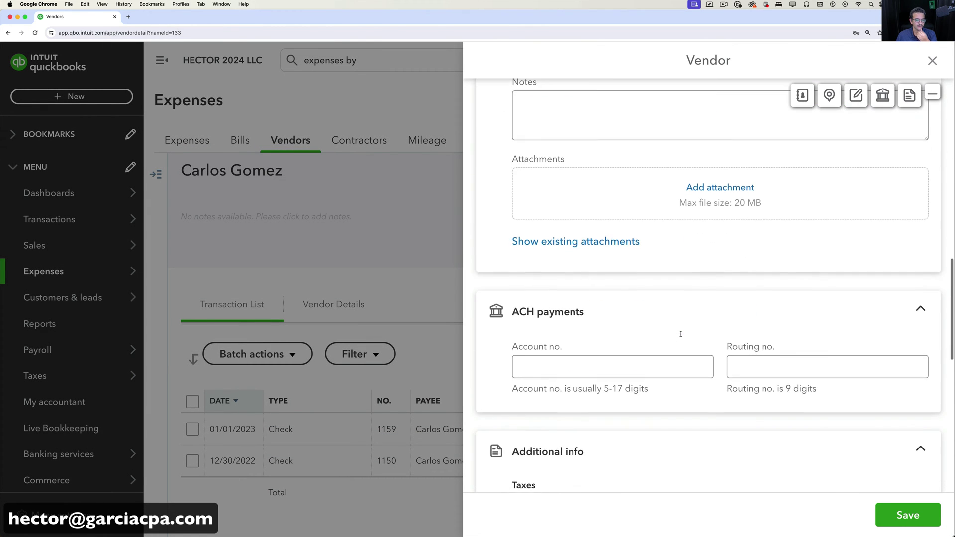
pyautogui.click(733, 310)
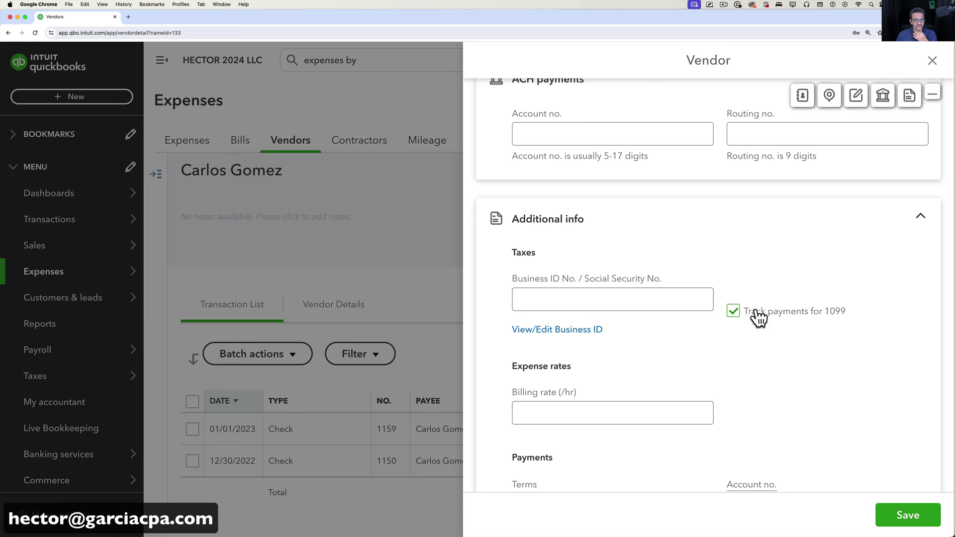
pyautogui.moveTo(858, 313); pyautogui.dragTo(745, 324)
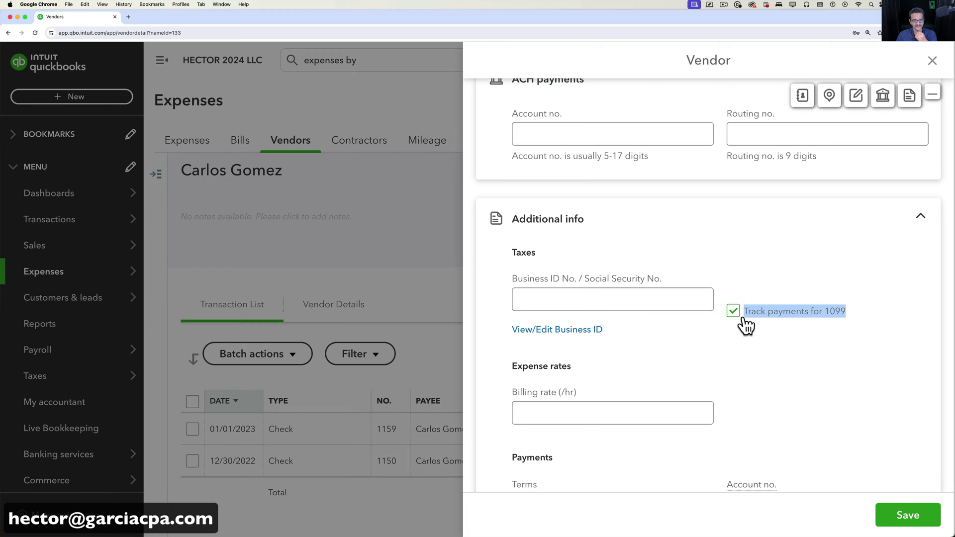
pyautogui.click(803, 324)
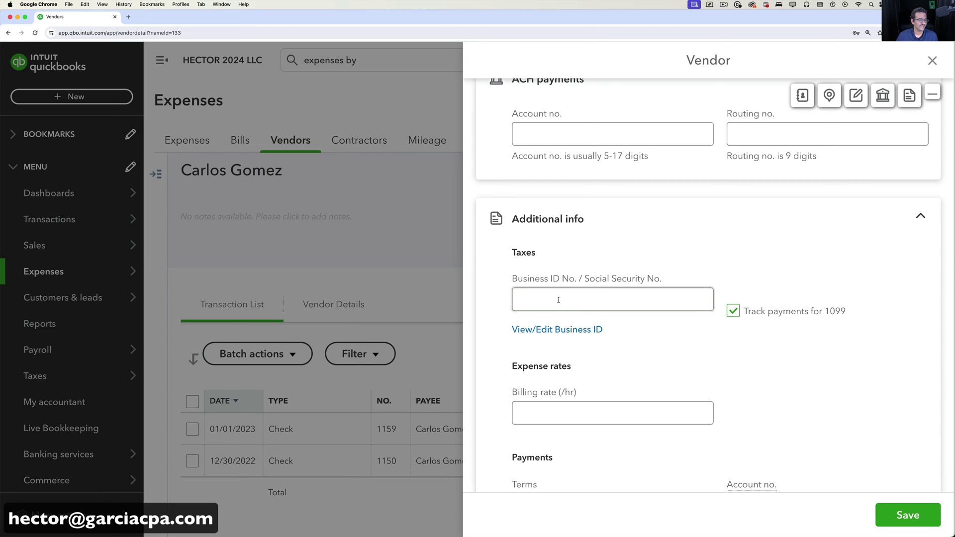
# Enter the vendor's Social Security number in Business ID No. and save the record.
pyautogui.click(631, 299)
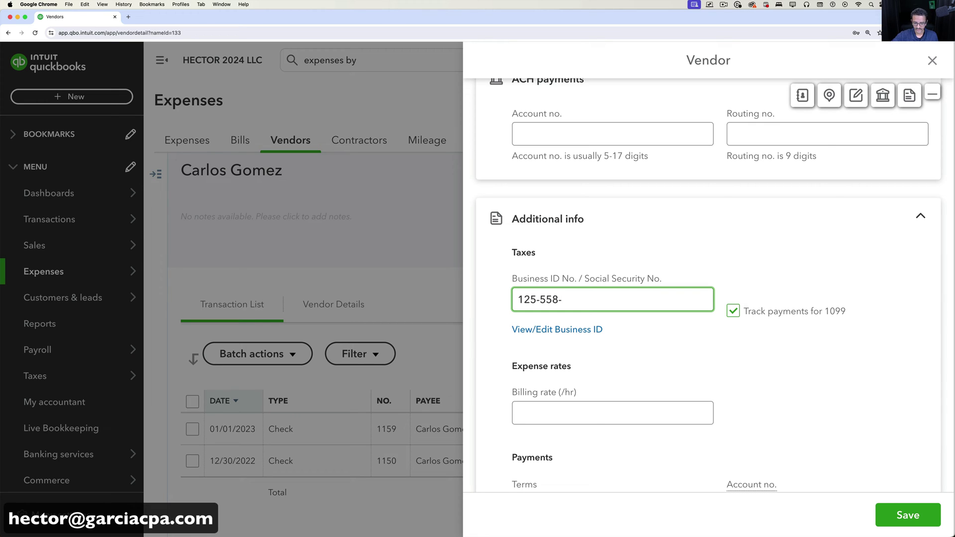
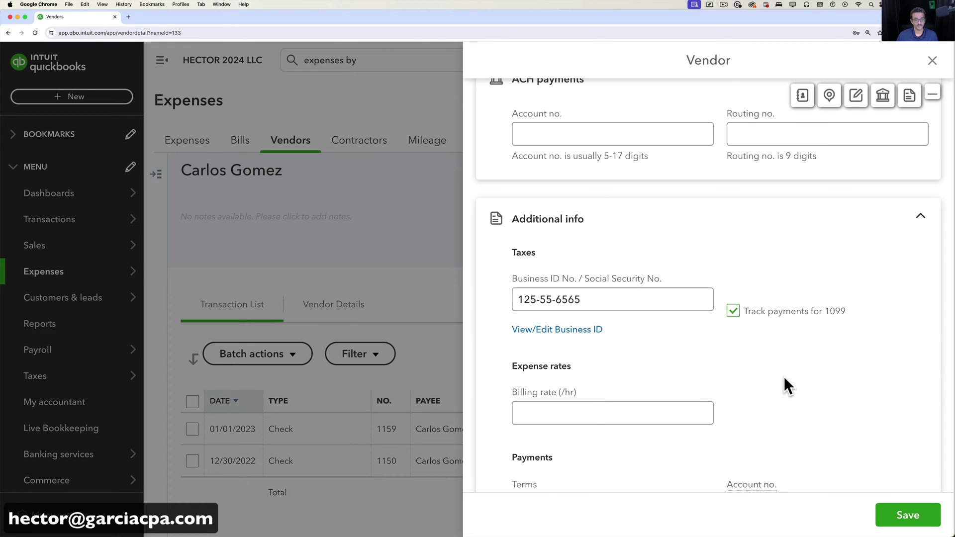
pyautogui.moveTo(581, 299); pyautogui.dragTo(508, 299)
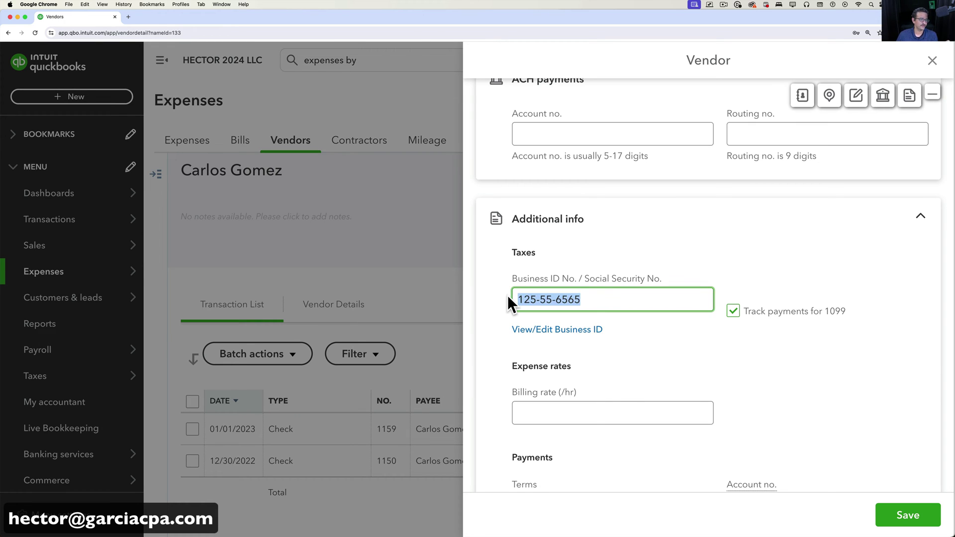
pyautogui.click(624, 306)
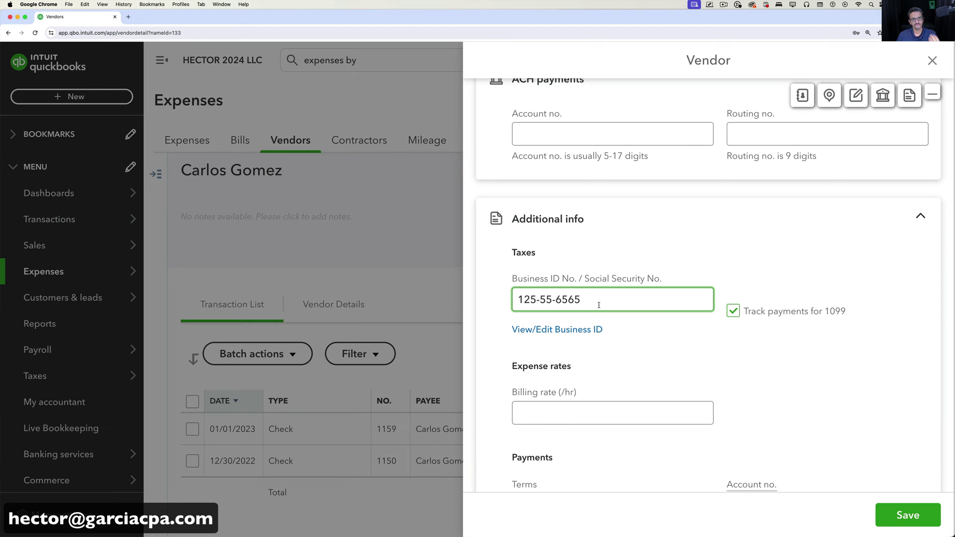
pyautogui.scroll(10, 691, 362)
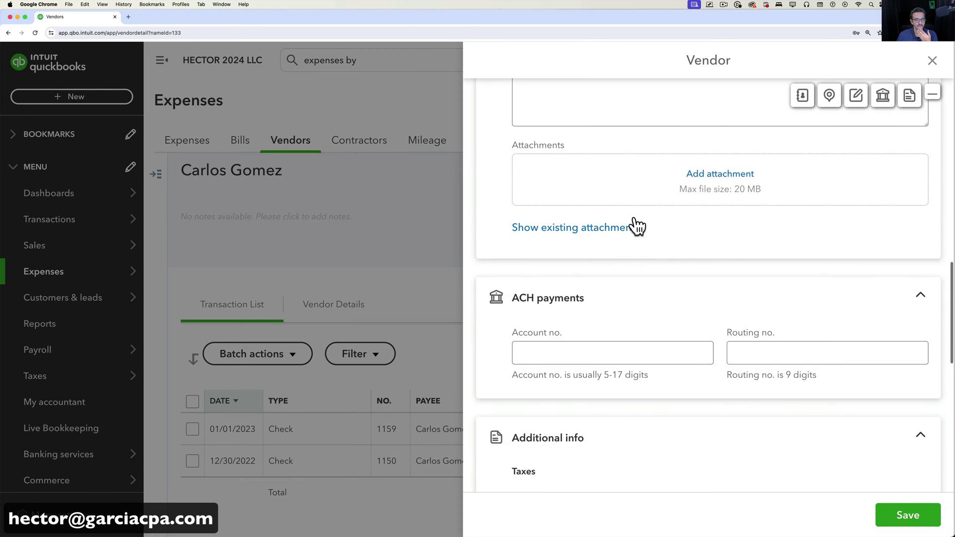
pyautogui.scroll(3, 673, 268)
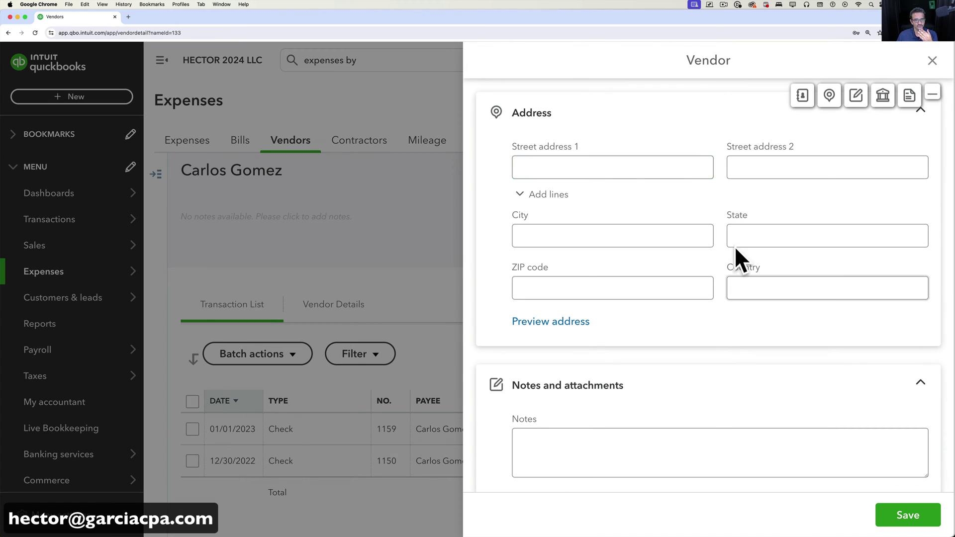
pyautogui.click(896, 522)
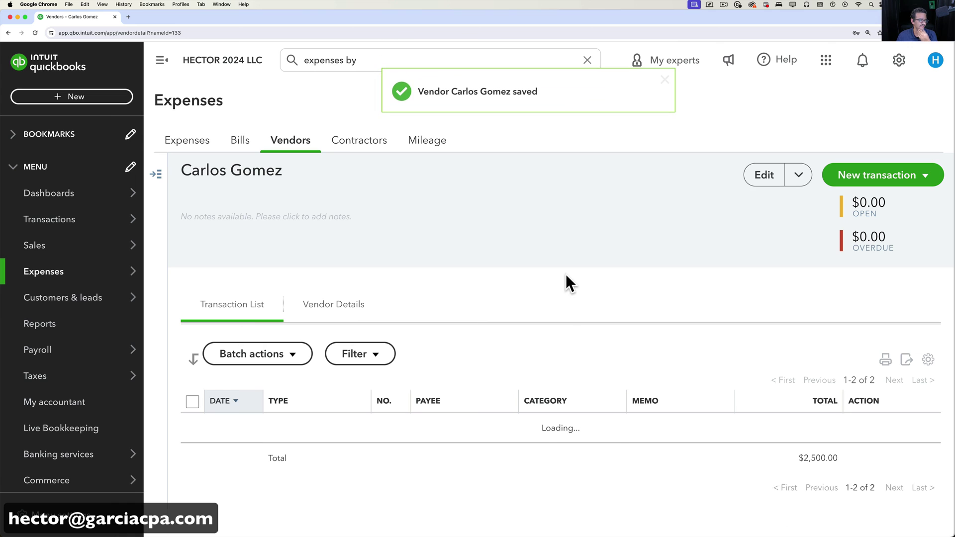
# From the Contractors tab, start Prepare 1099s and confirm company info to reach account selection.
pyautogui.click(343, 139)
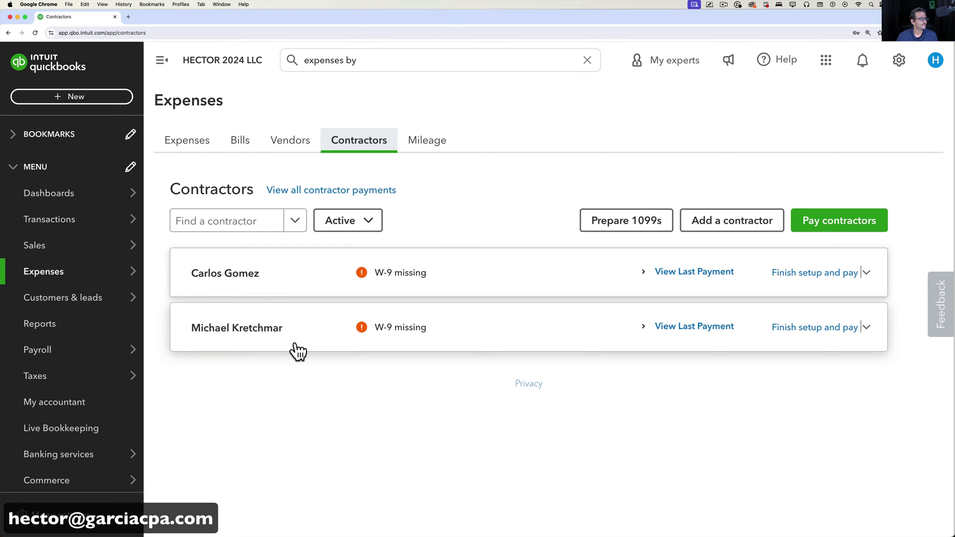
pyautogui.click(638, 221)
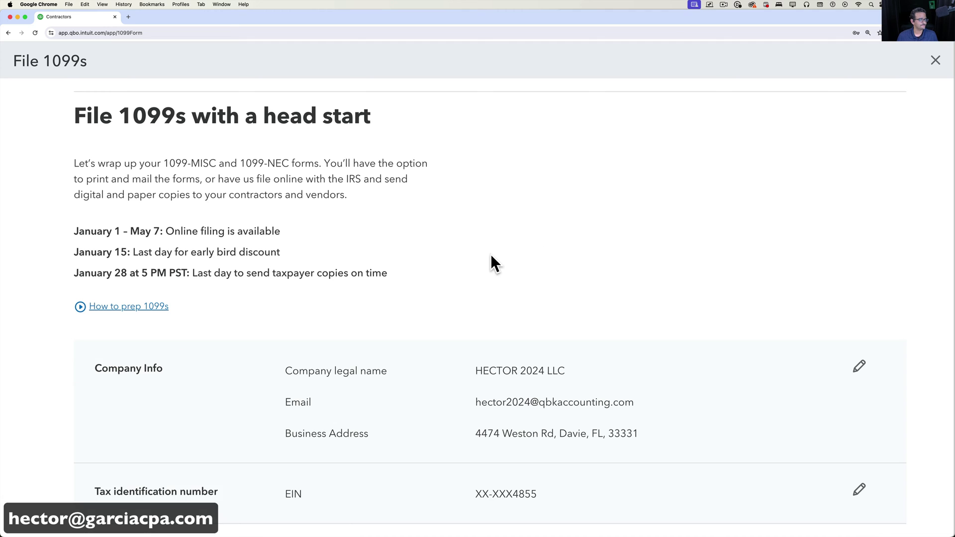
pyautogui.scroll(-5, 491, 265)
pyautogui.click(180, 329)
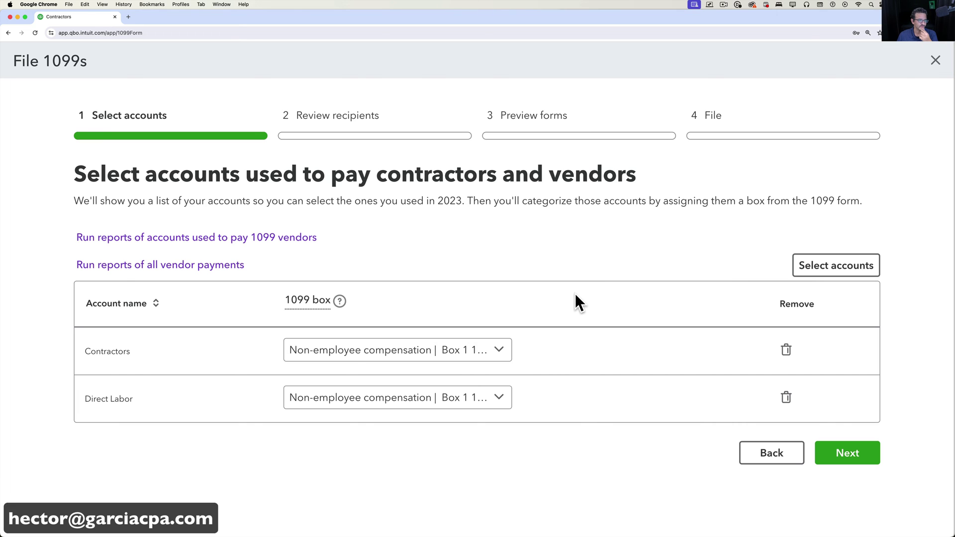
pyautogui.click(841, 273)
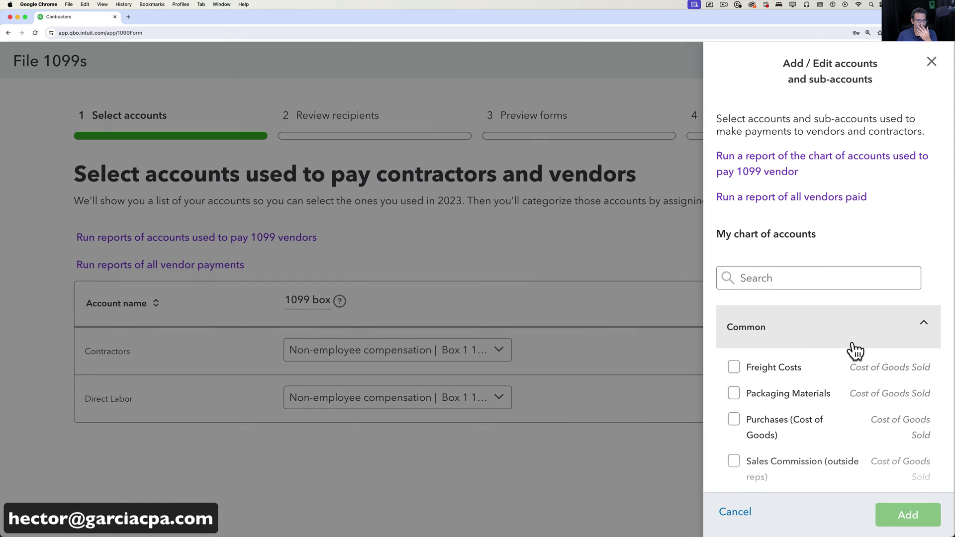
pyautogui.scroll(-2, 854, 350)
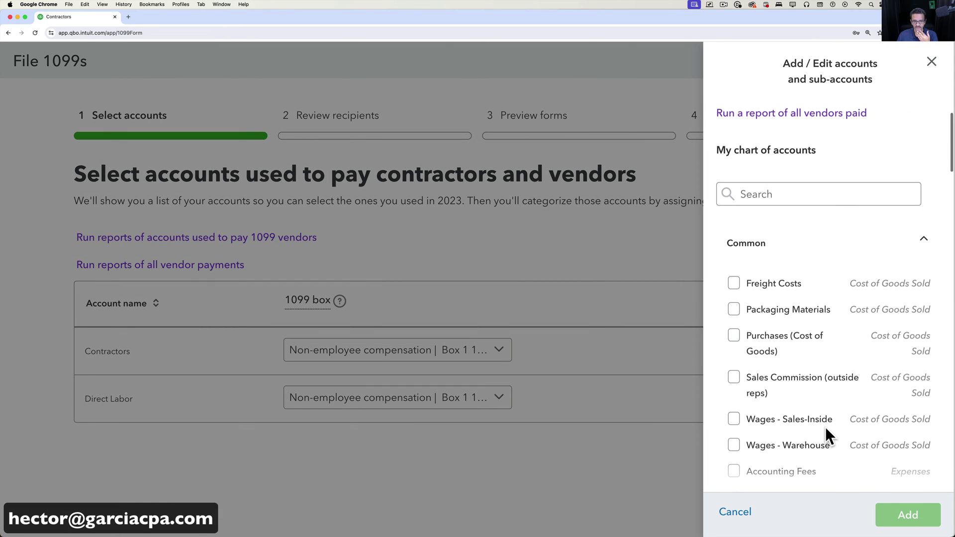
pyautogui.scroll(-3, 826, 429)
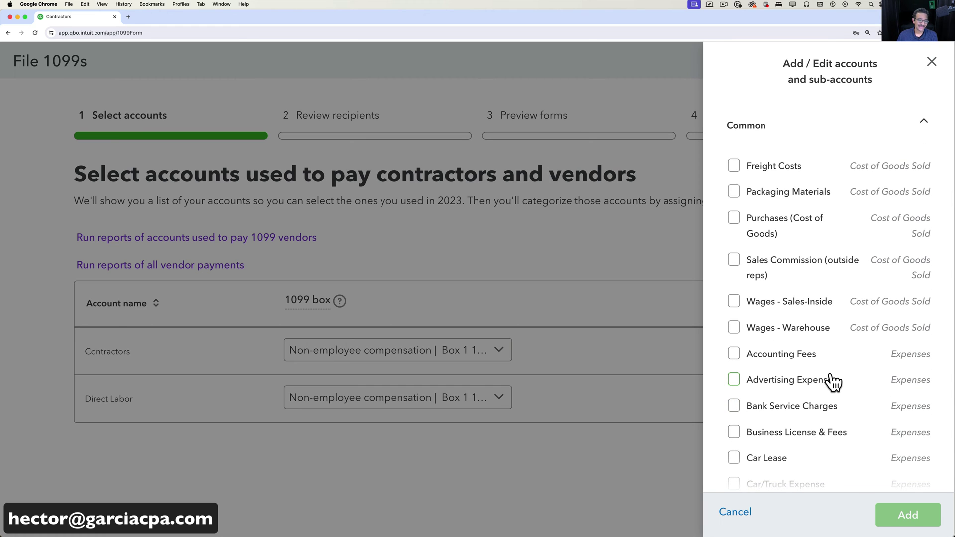
pyautogui.scroll(-2, 833, 382)
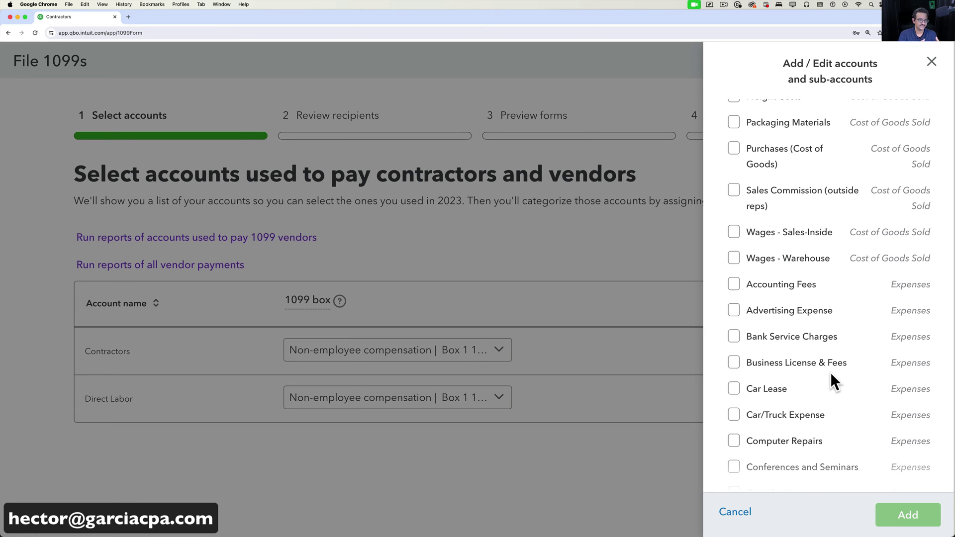
pyautogui.scroll(3, 831, 372)
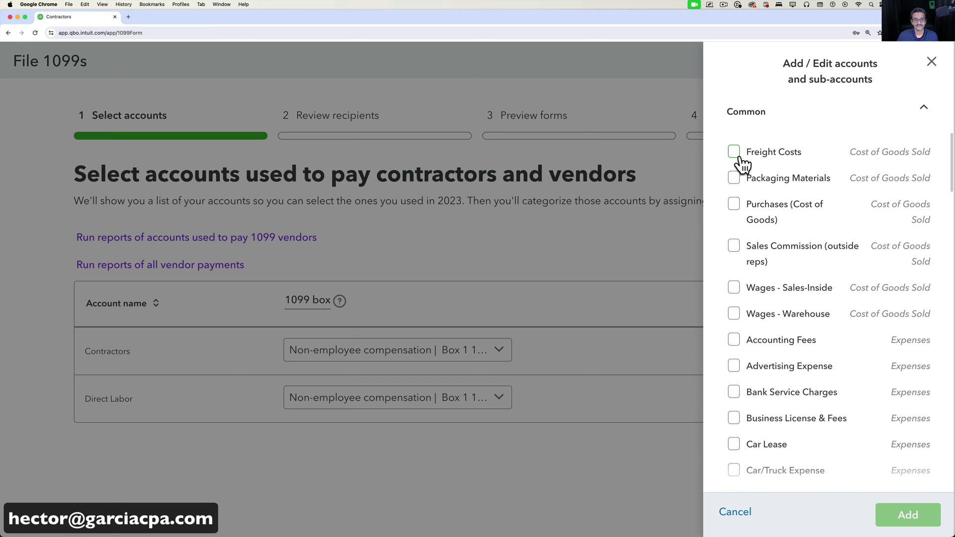
pyautogui.scroll(-6, 761, 285)
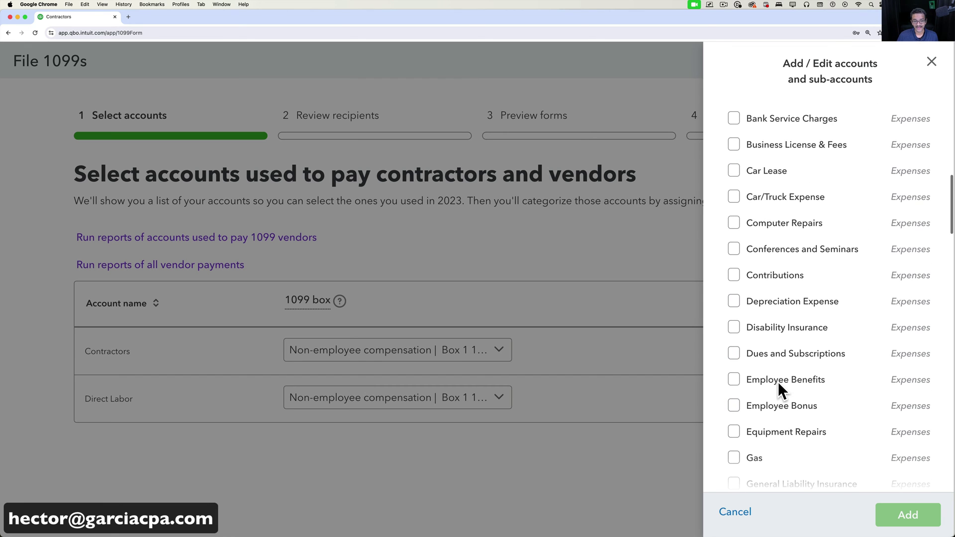
pyautogui.click(932, 61)
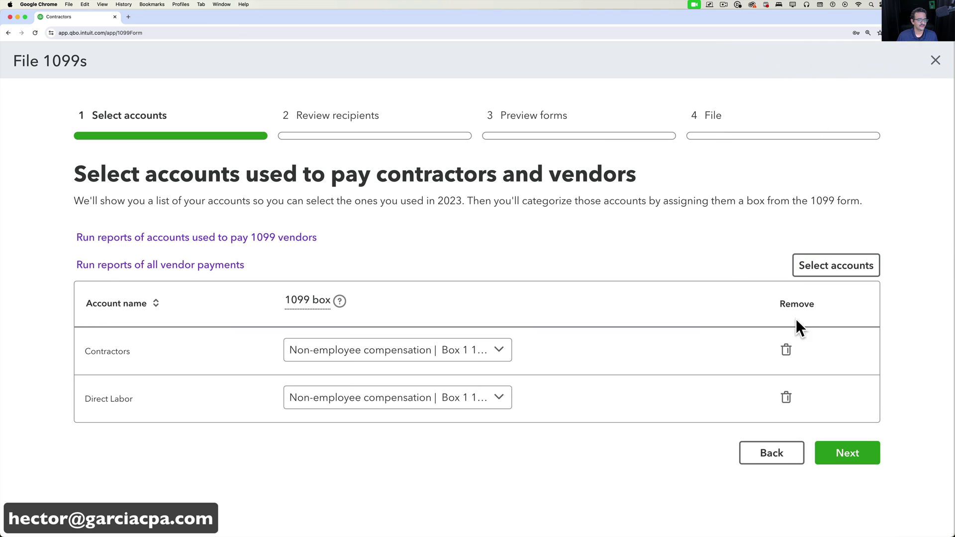
# Clear the existing account rows and check Direct Labor in the account picker.
pyautogui.click(787, 351)
pyautogui.click(787, 349)
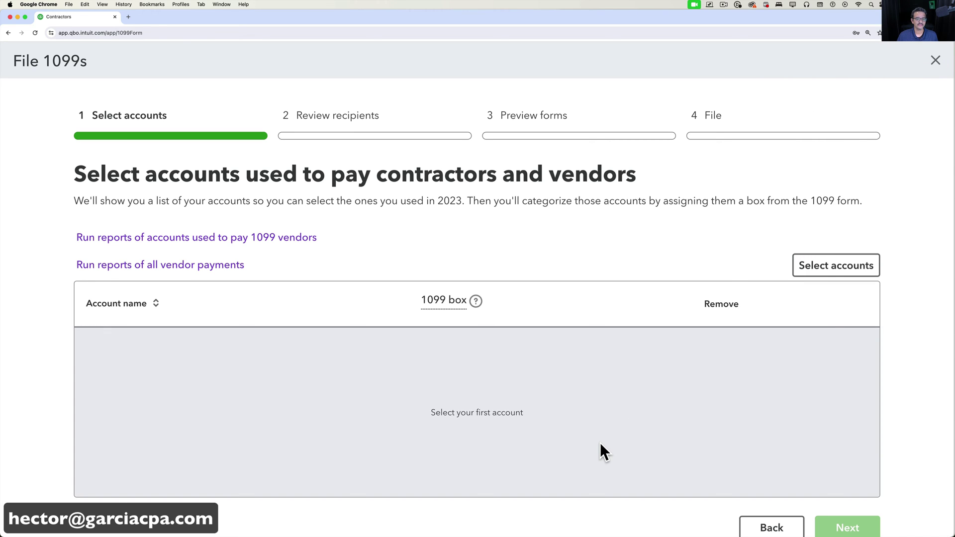
pyautogui.click(836, 275)
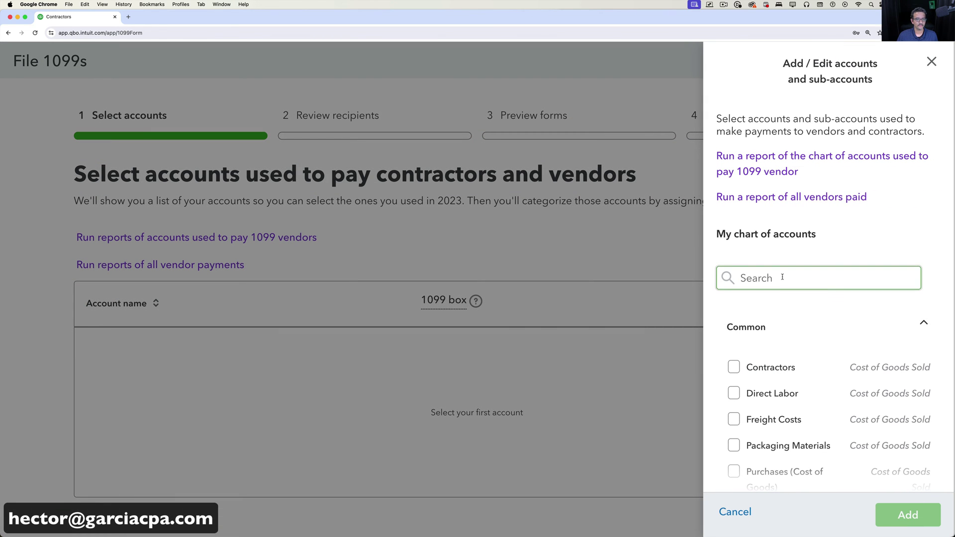
pyautogui.write('labor')
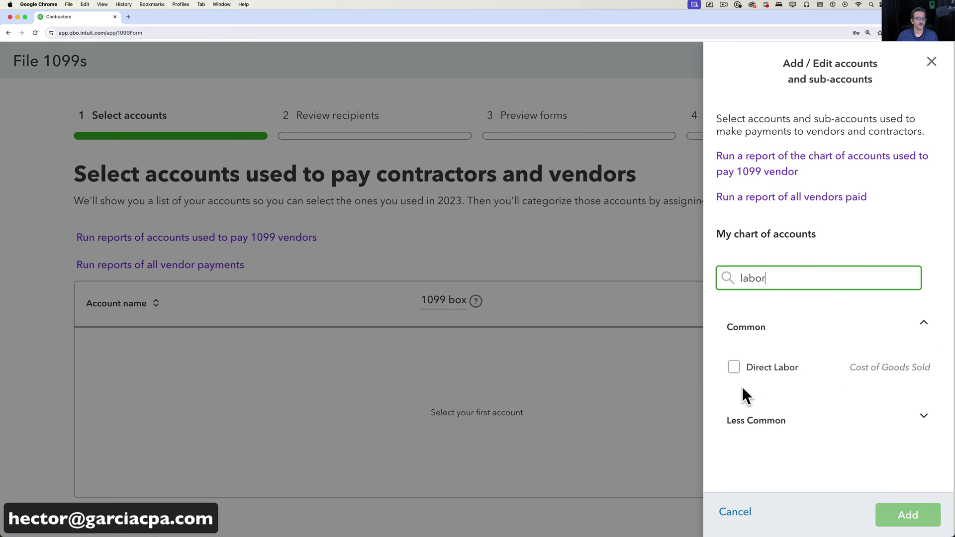
pyautogui.click(734, 369)
pyautogui.moveTo(790, 286); pyautogui.dragTo(745, 280)
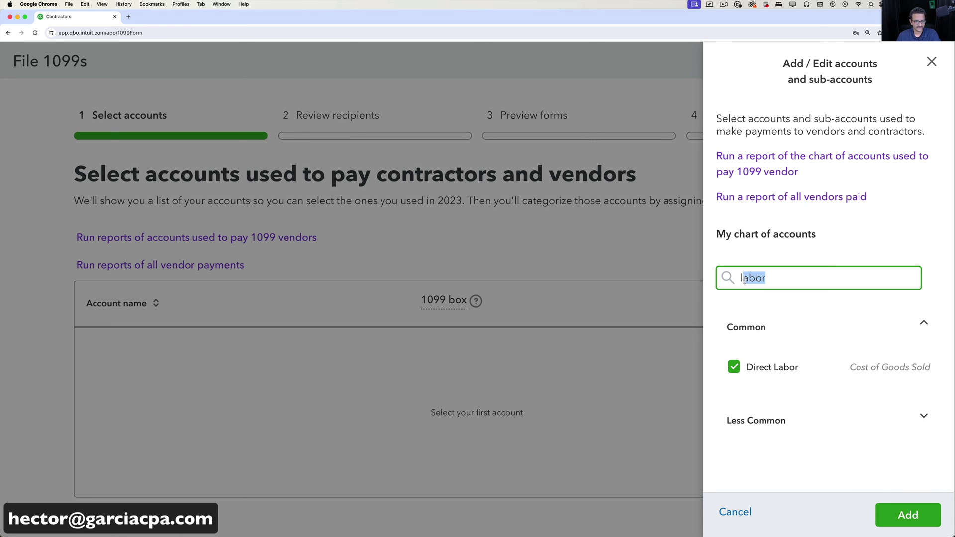
pyautogui.press('BackSpace')
pyautogui.press('BackSpace')
# Also check the Contractors account and add both accounts to the table.
pyautogui.write('subc')
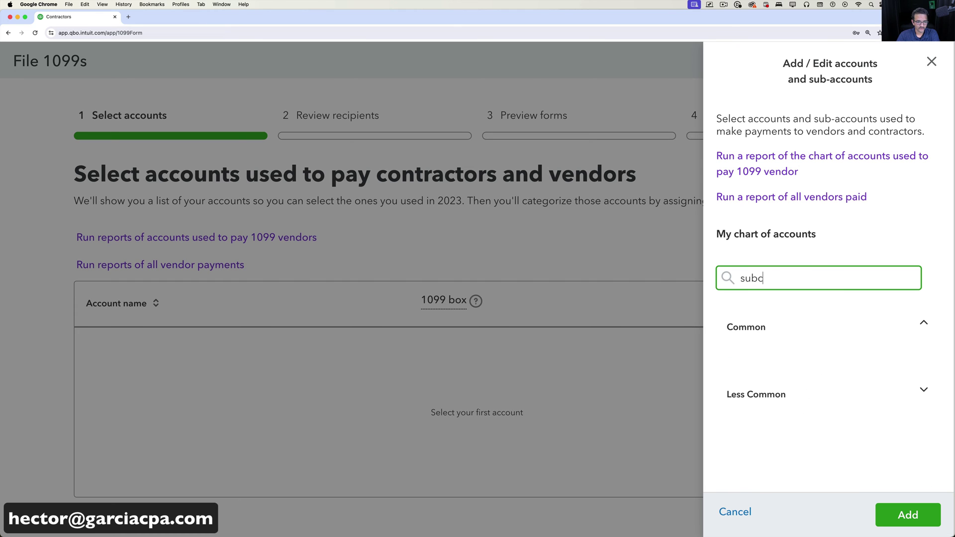
pyautogui.press('BackSpace')
pyautogui.press('BackSpace')
pyautogui.press('BackSpace')
pyautogui.press('BackSpace')
pyautogui.write('con')
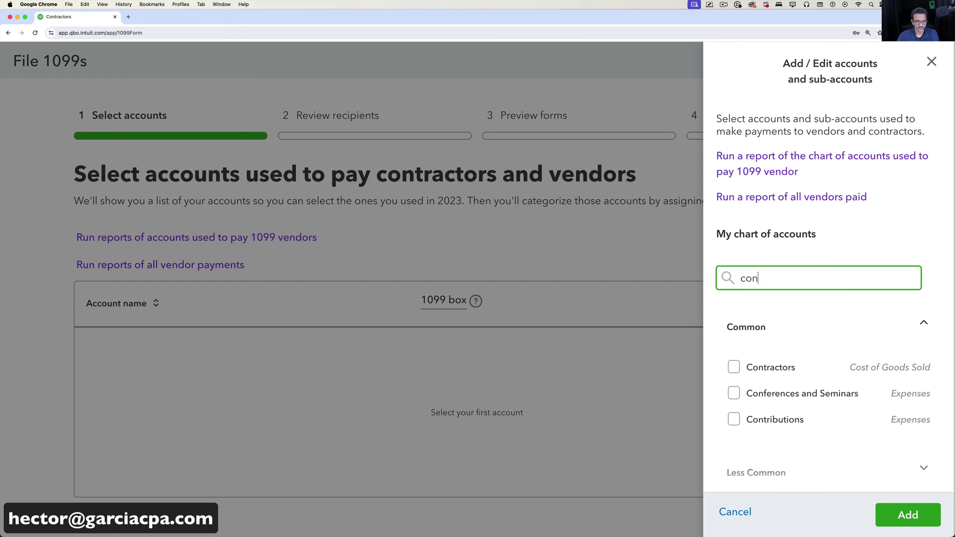
pyautogui.click(734, 368)
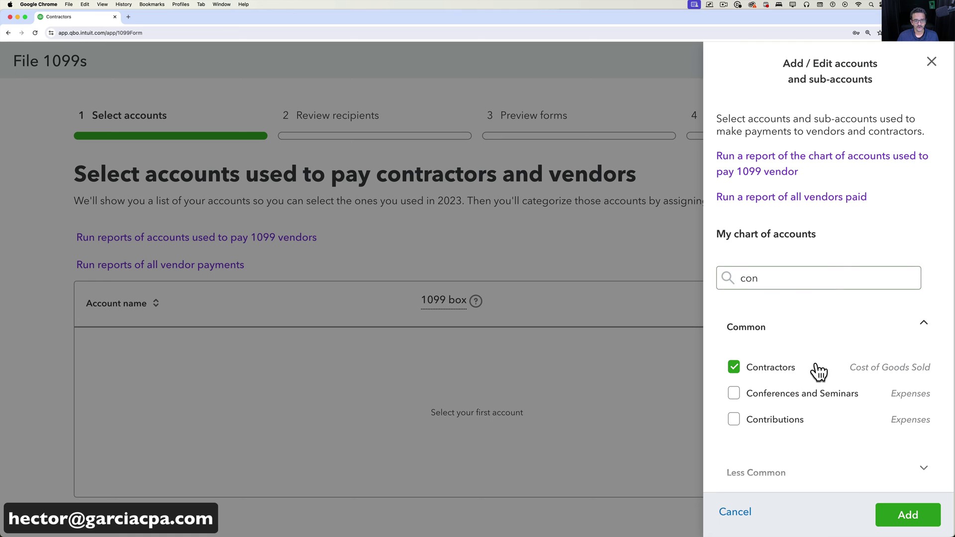
pyautogui.moveTo(741, 279); pyautogui.dragTo(745, 279)
pyautogui.press('Delete')
pyautogui.press('Delete')
pyautogui.press('Delete')
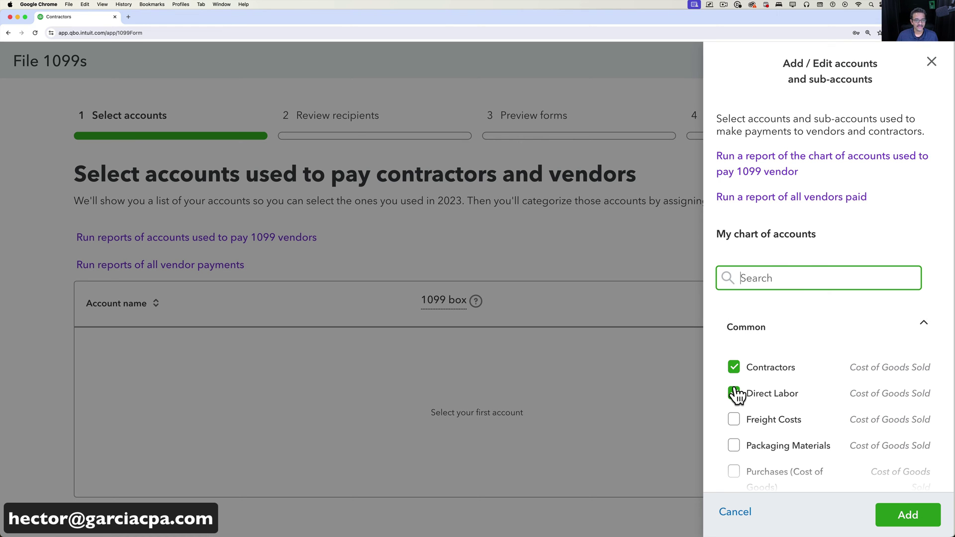
pyautogui.click(908, 515)
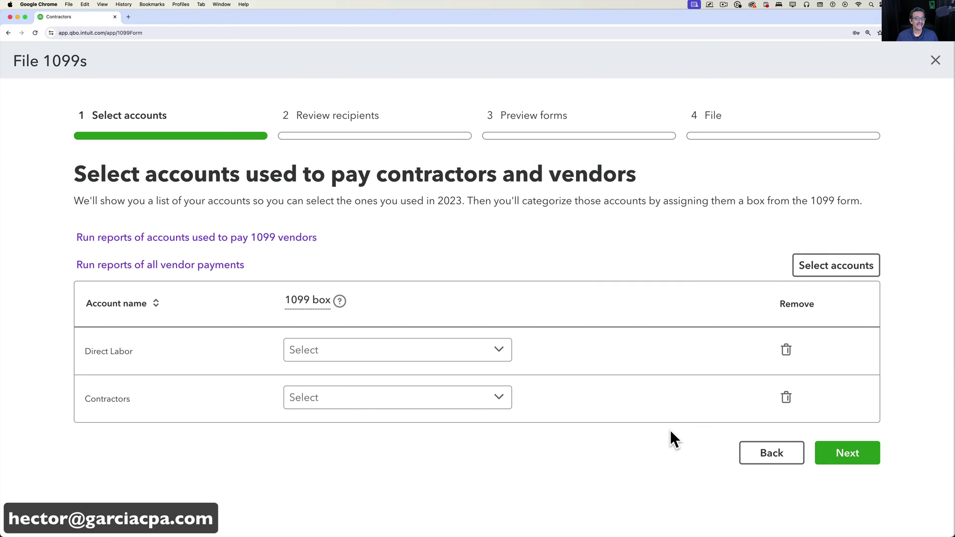
# Assign Non-employee compensation Box 1 1099-NEC to Direct Labor and Contractors.
pyautogui.click(497, 354)
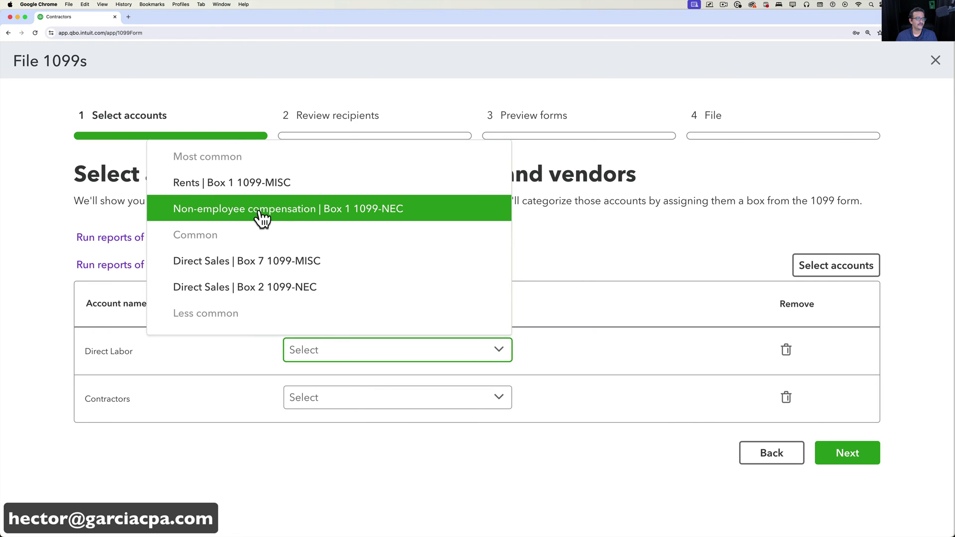
pyautogui.click(385, 213)
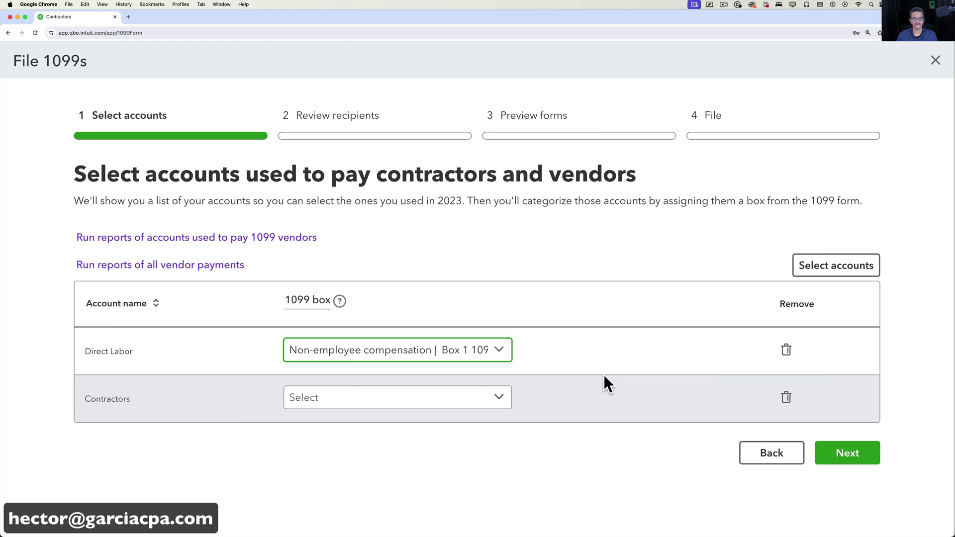
pyautogui.click(506, 397)
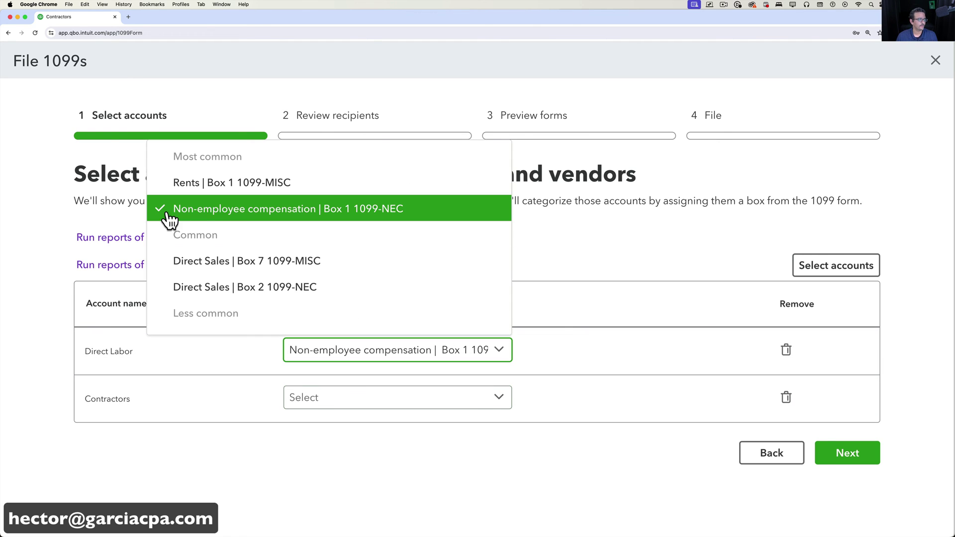
pyautogui.click(342, 210)
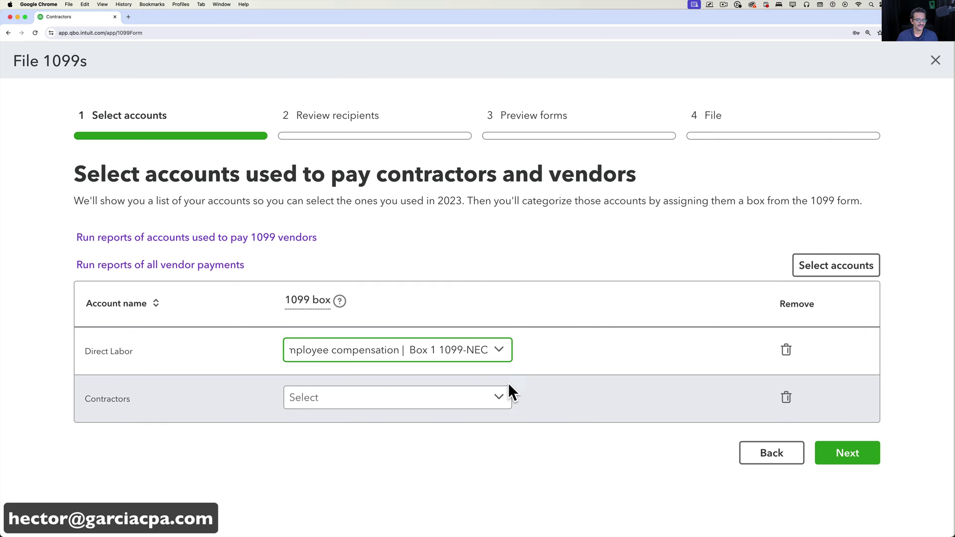
pyautogui.click(508, 391)
pyautogui.click(341, 258)
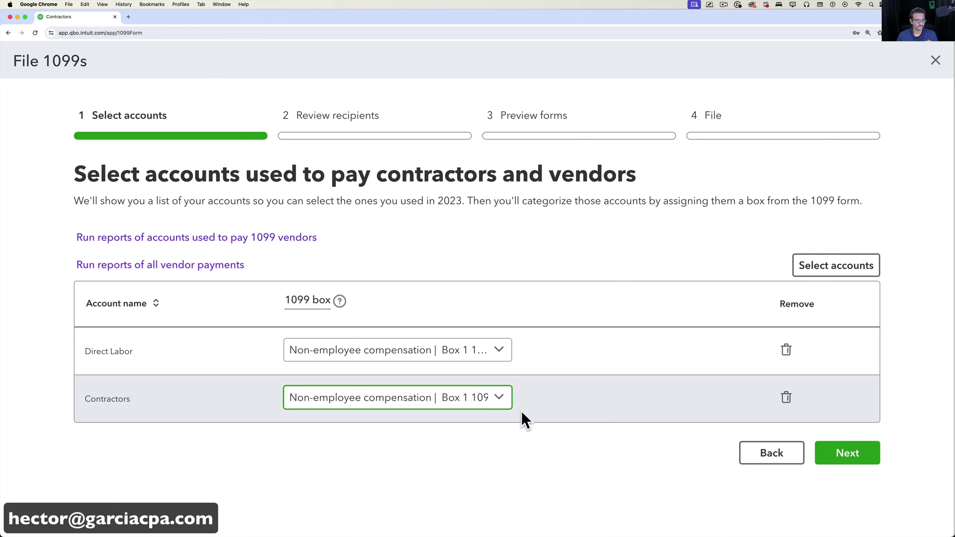
# Recheck the box choices, keep Box 1 1099-NEC for both, and continue to Review recipients.
pyautogui.click(508, 404)
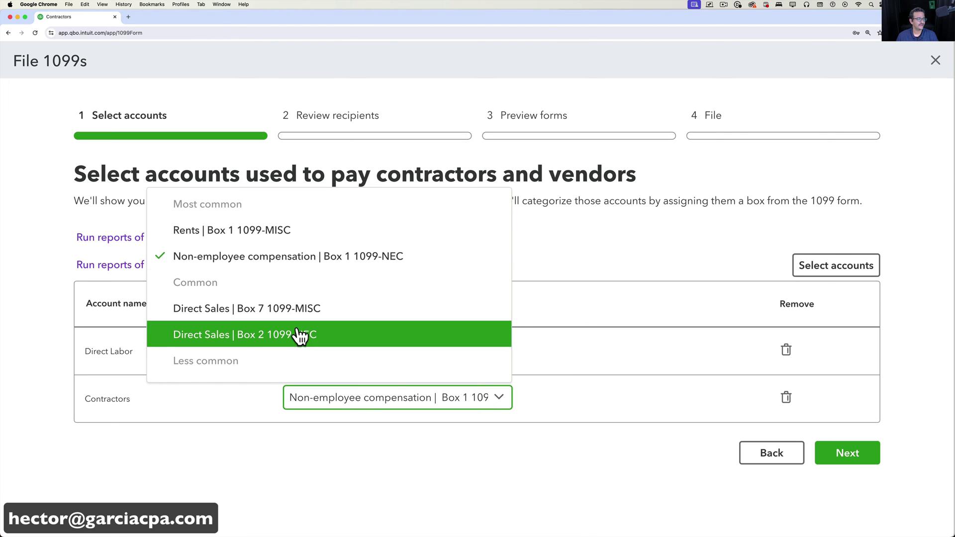
pyautogui.scroll(-5, 305, 335)
pyautogui.scroll(-5, 346, 322)
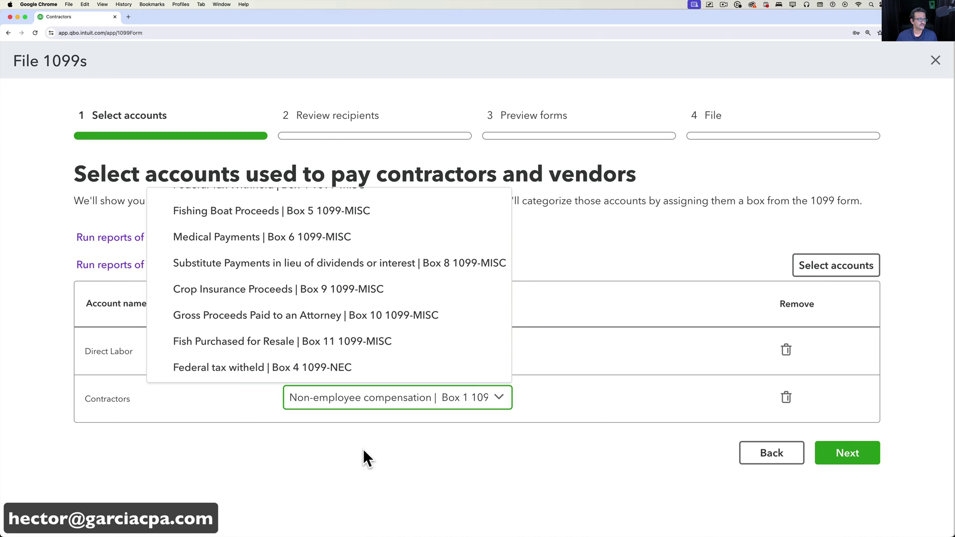
pyautogui.click(375, 453)
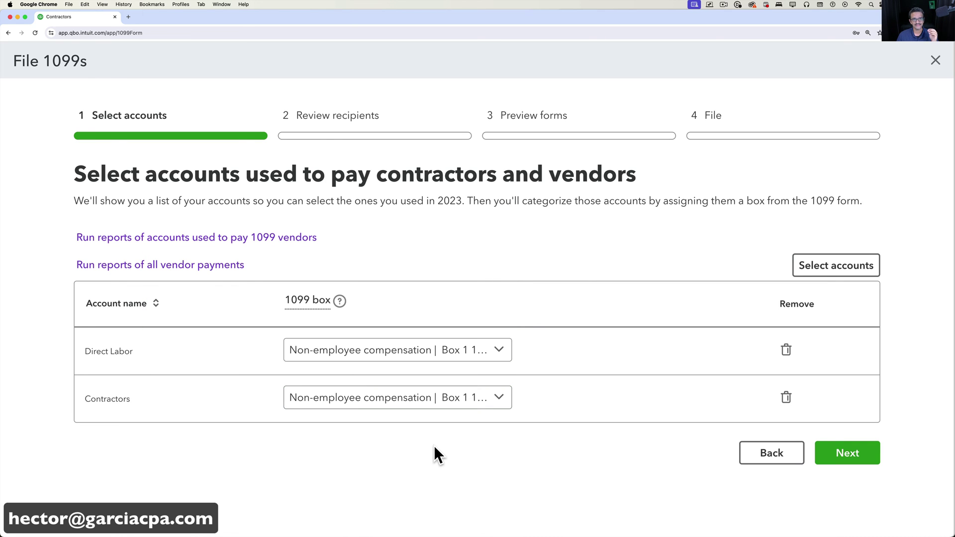
pyautogui.click(481, 351)
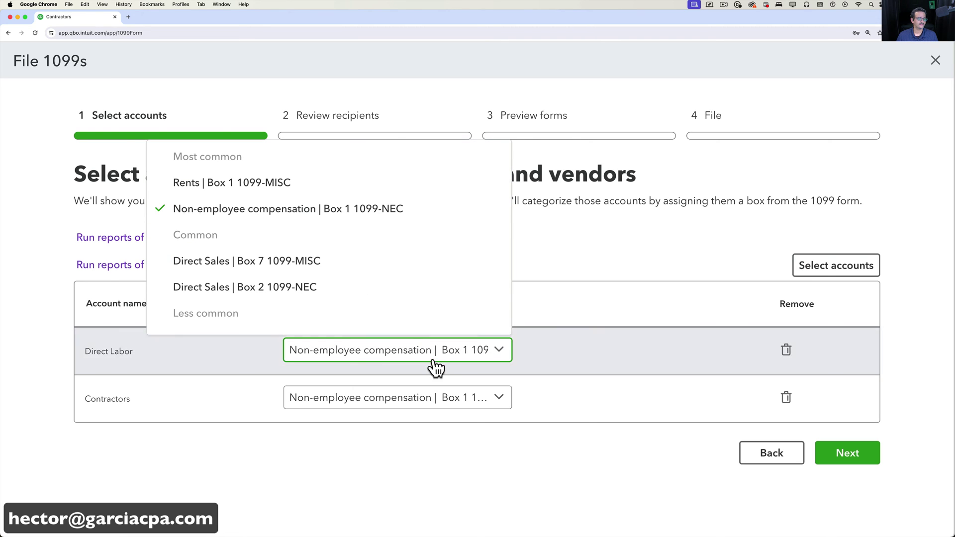
pyautogui.click(543, 449)
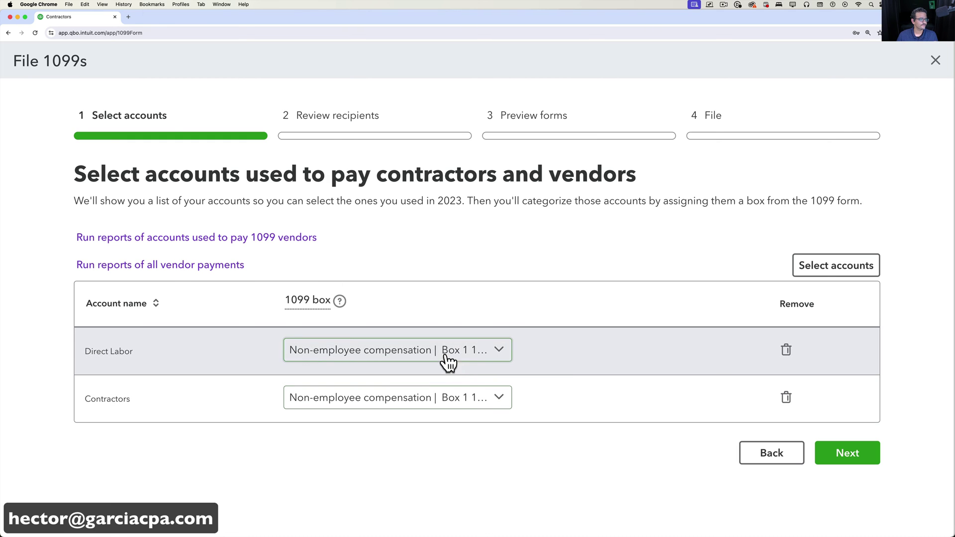
pyautogui.click(447, 350)
pyautogui.click(256, 214)
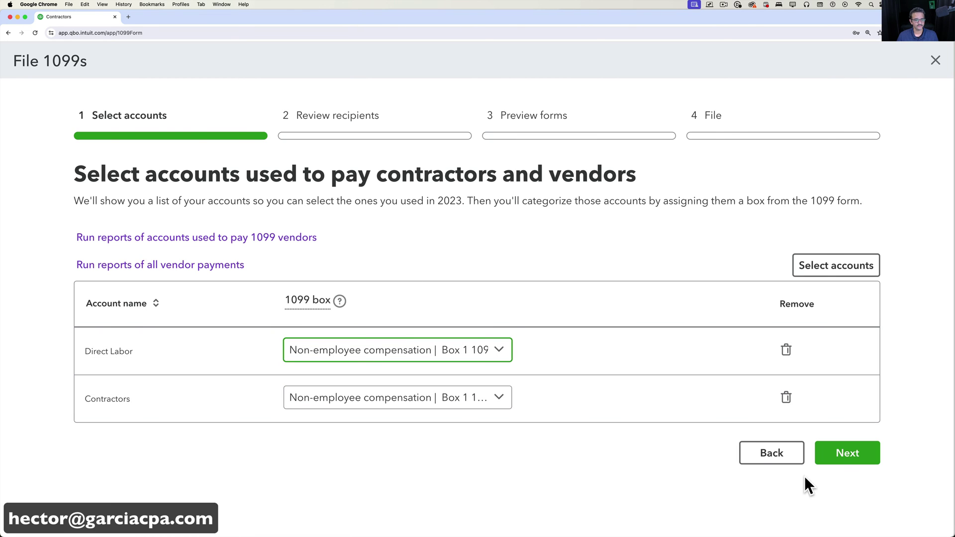
pyautogui.click(843, 453)
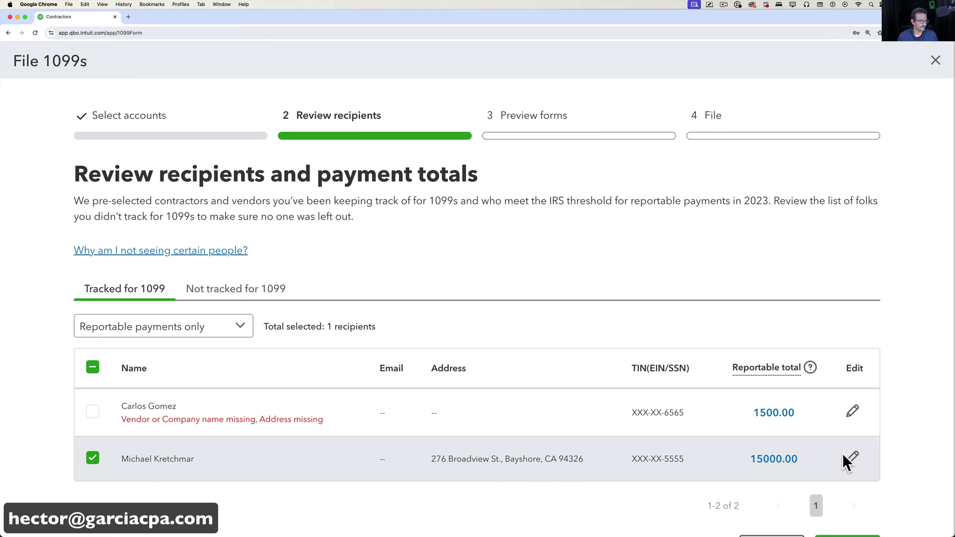
# Open personal details for the 1500.00 recipient flagged as missing name and address.
pyautogui.scroll(-2, 465, 513)
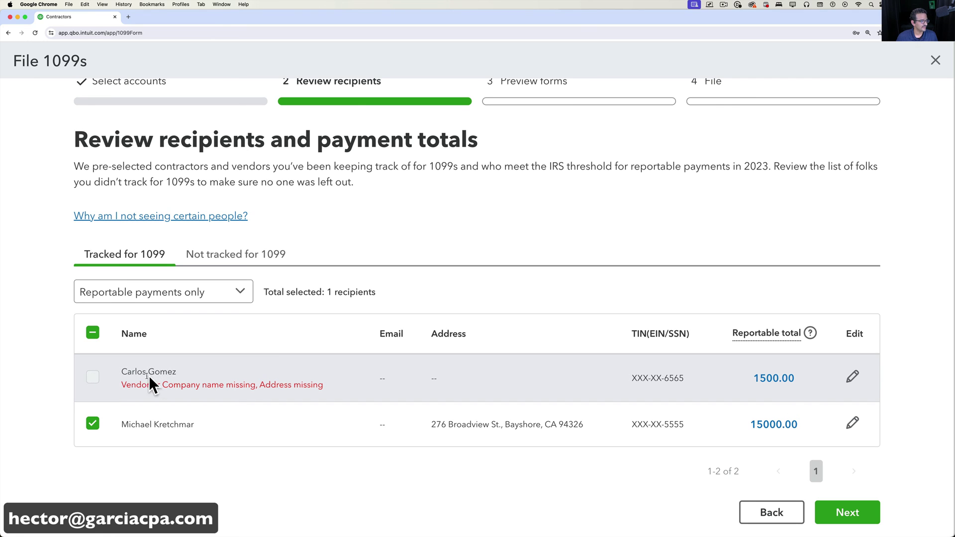
pyautogui.moveTo(132, 384); pyautogui.dragTo(338, 383)
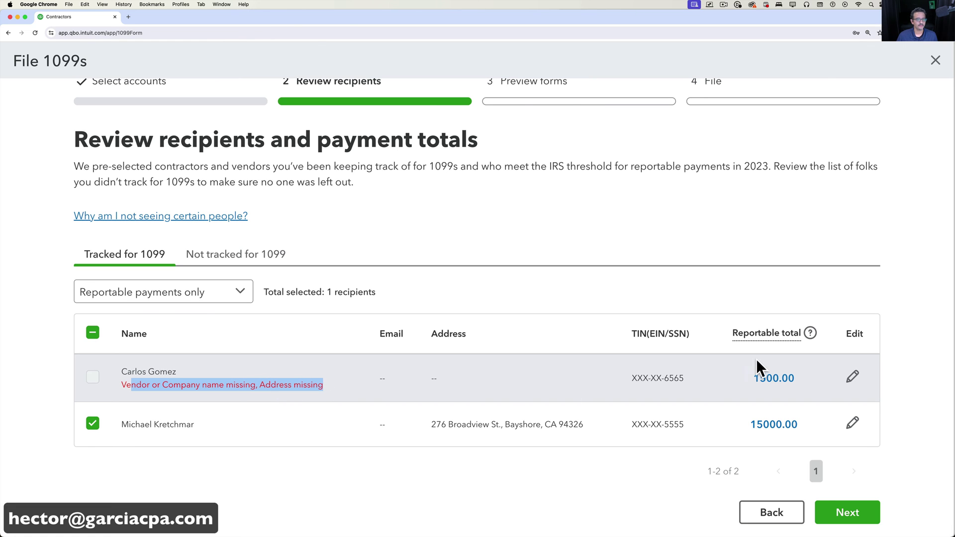
pyautogui.click(853, 377)
pyautogui.scroll(-5, 738, 290)
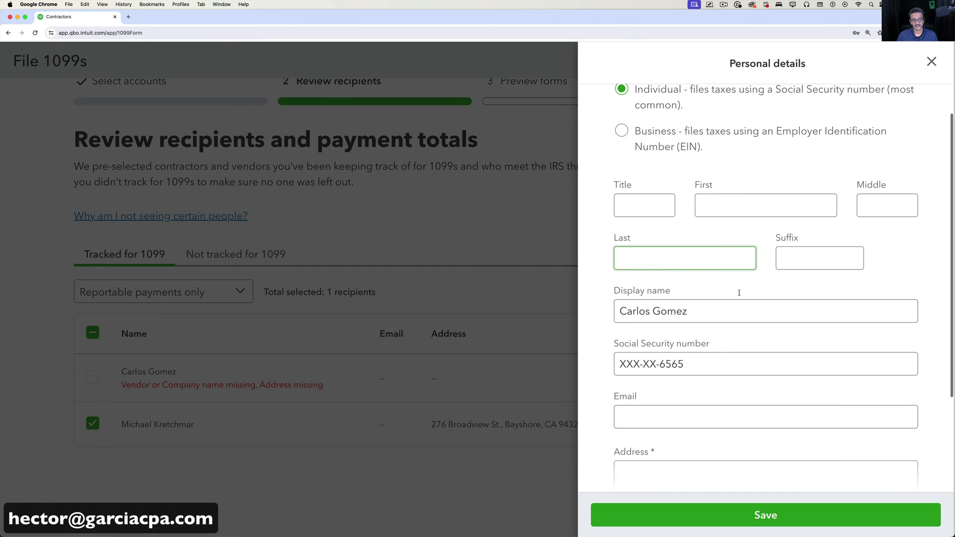
# Enter the recipient's street address, city, state and ZIP code.
pyautogui.click(678, 363)
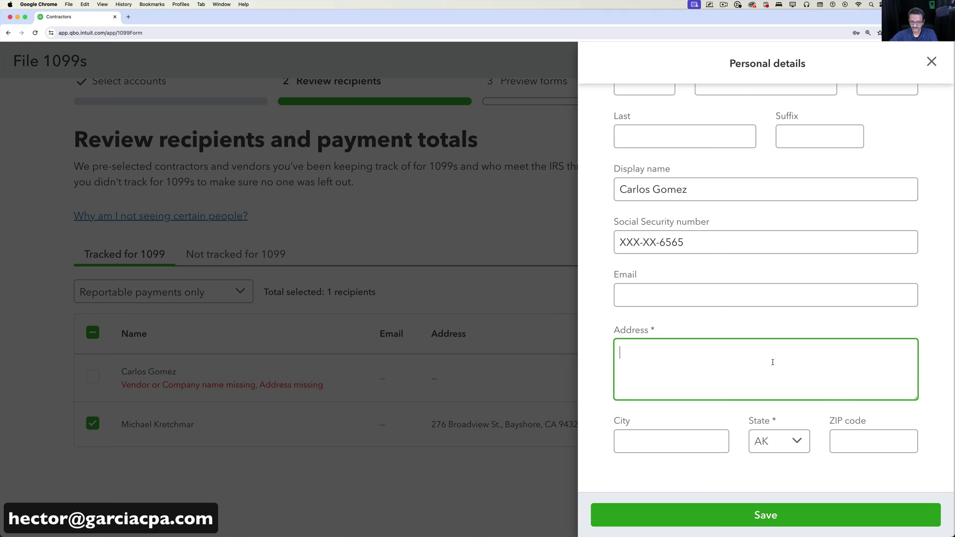
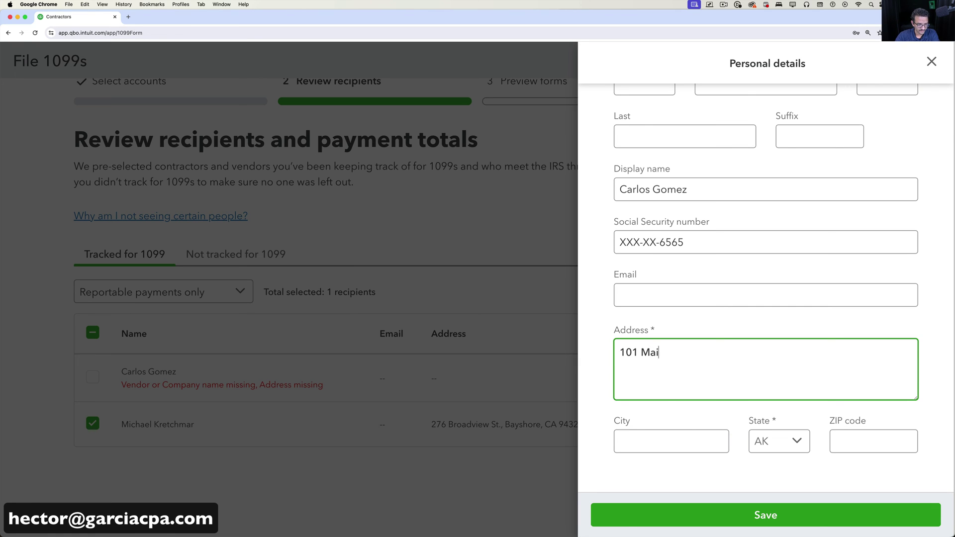
pyautogui.press('Tab')
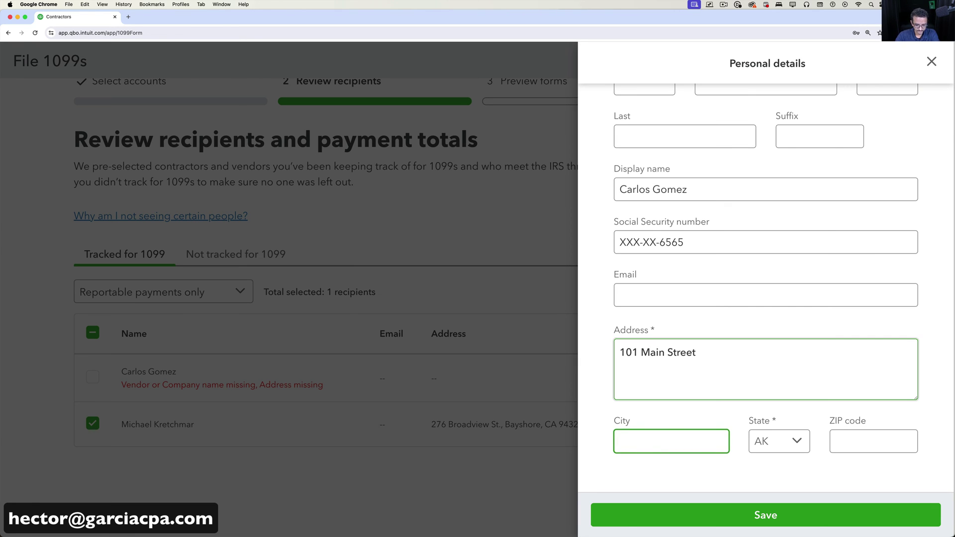
pyautogui.press('Tab')
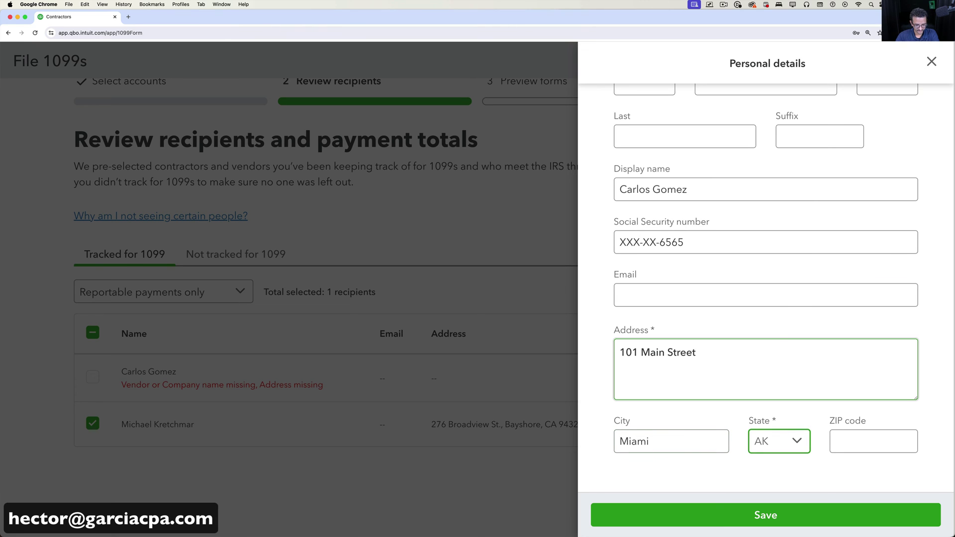
pyautogui.click(789, 322)
pyautogui.click(864, 434)
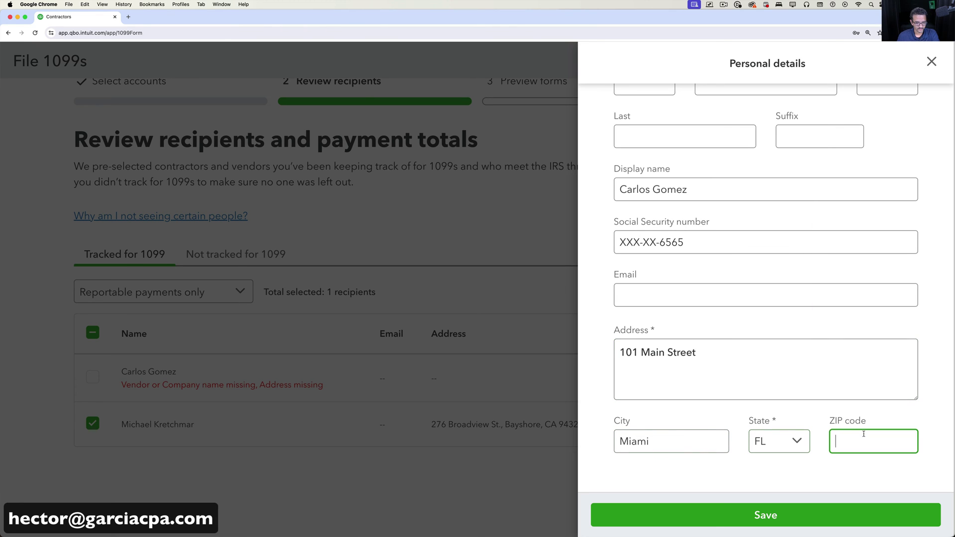
pyautogui.write('33333')
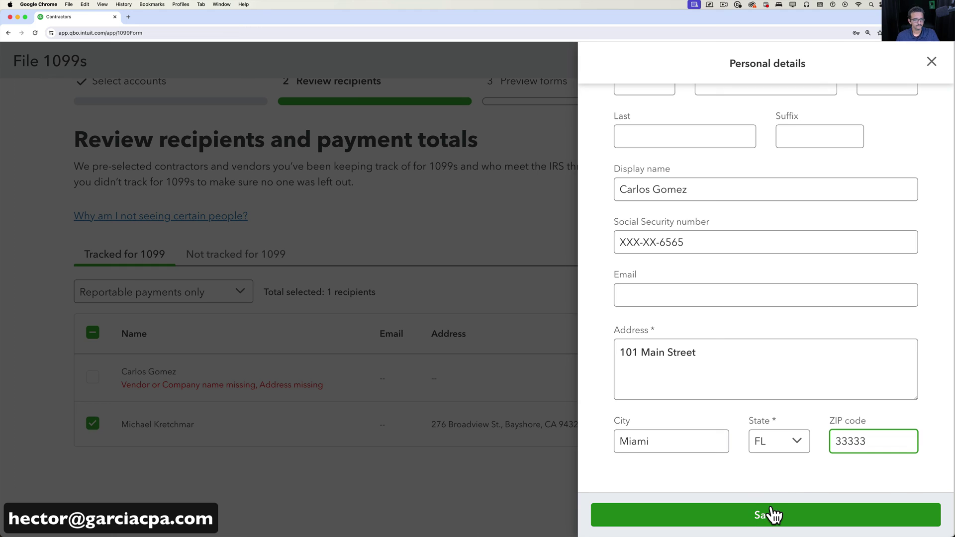
pyautogui.click(773, 513)
# Fill in the recipient's first, middle and last name and save the details.
pyautogui.click(721, 265)
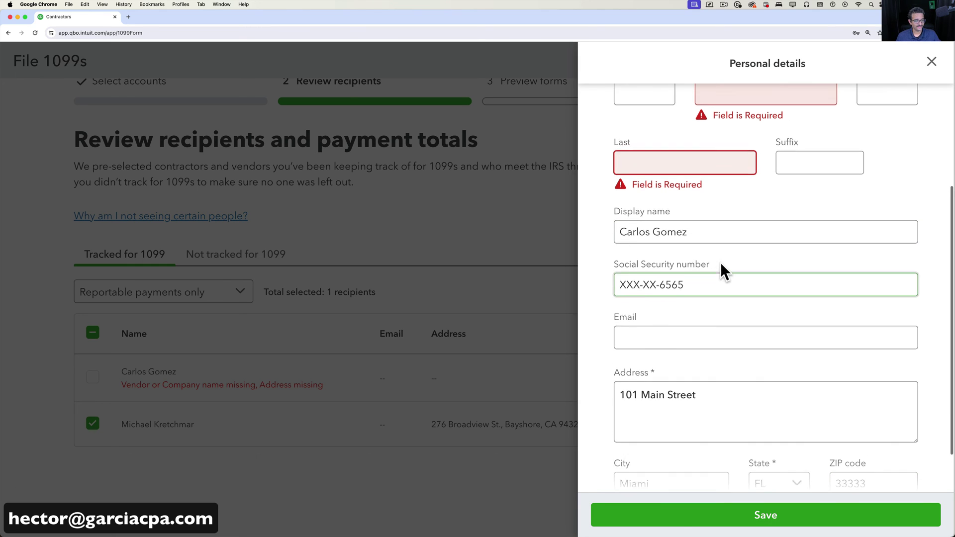
pyautogui.scroll(2, 722, 224)
pyautogui.click(721, 159)
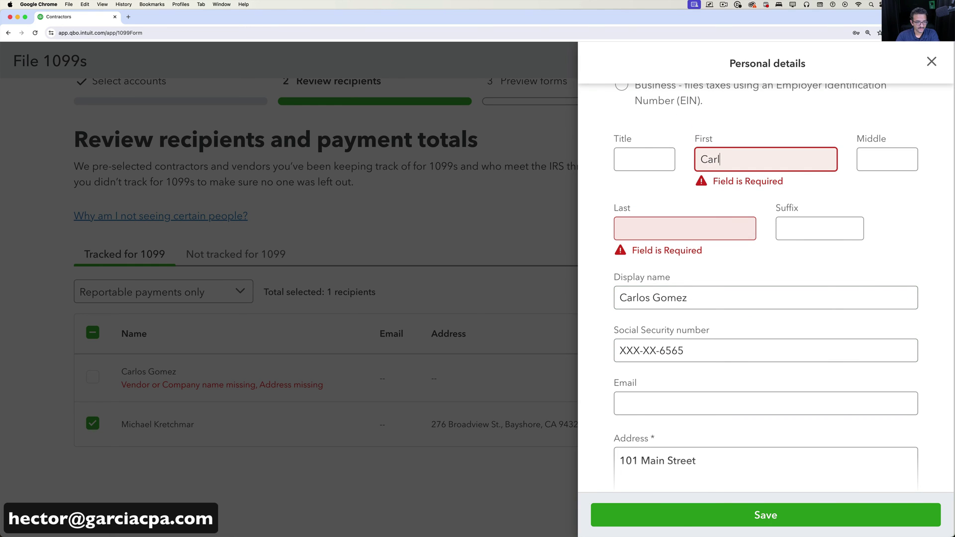
pyautogui.press('Tab')
pyautogui.press('Tab')
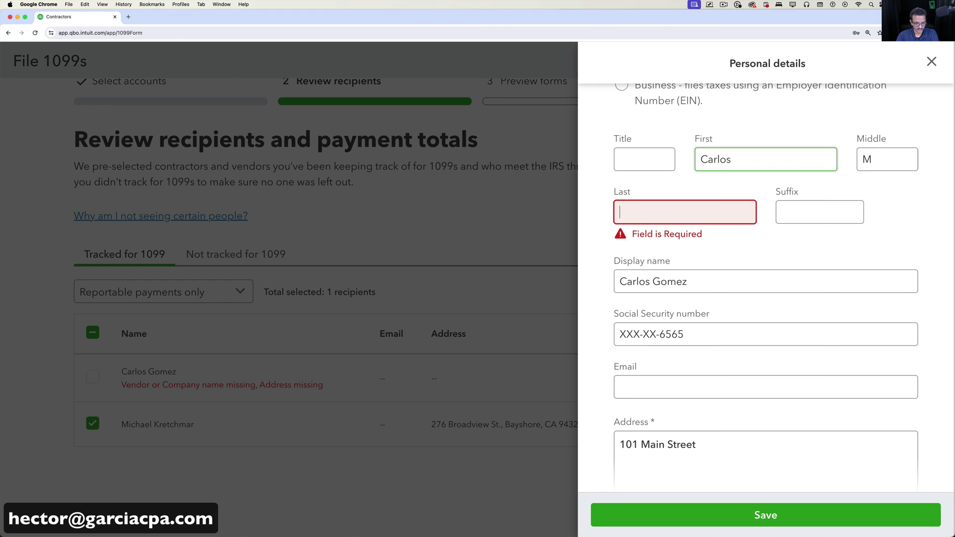
pyautogui.press('Tab')
pyautogui.click(745, 517)
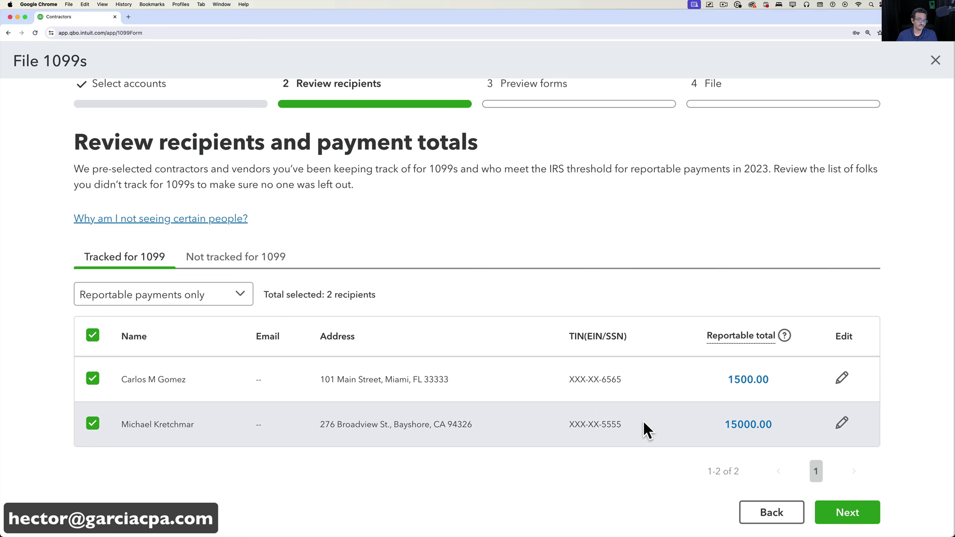
# Preview the second recipient's 1099-NEC form, then continue to the filing options.
pyautogui.click(848, 512)
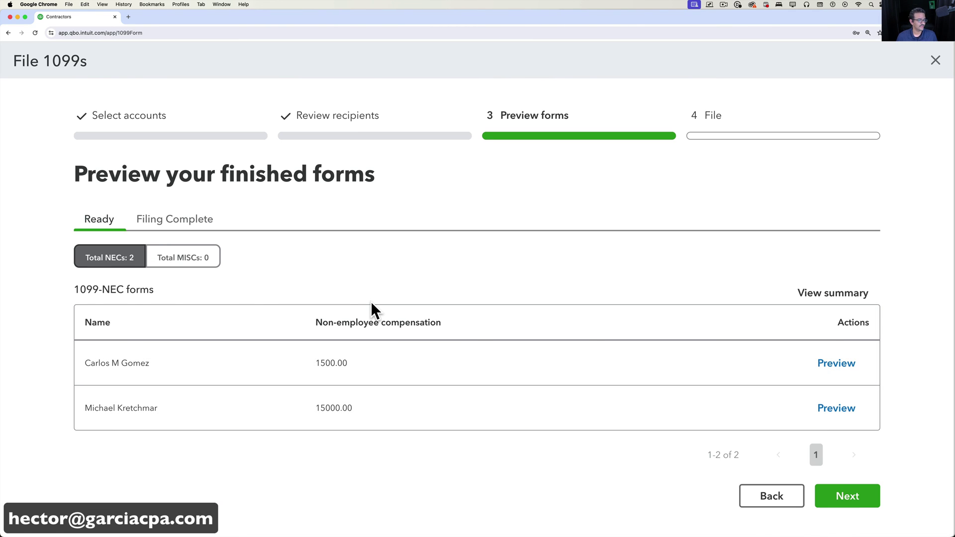
pyautogui.click(836, 409)
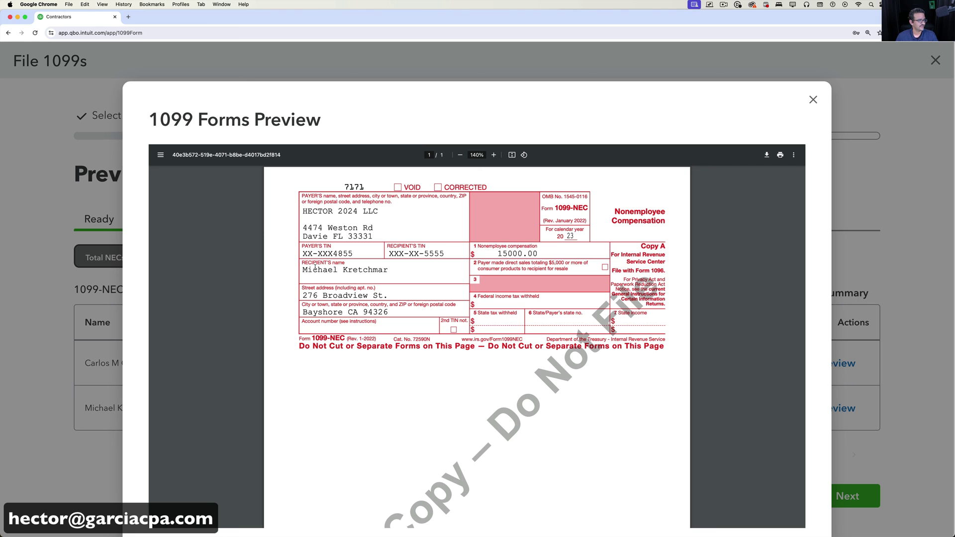
pyautogui.moveTo(307, 270); pyautogui.dragTo(400, 317)
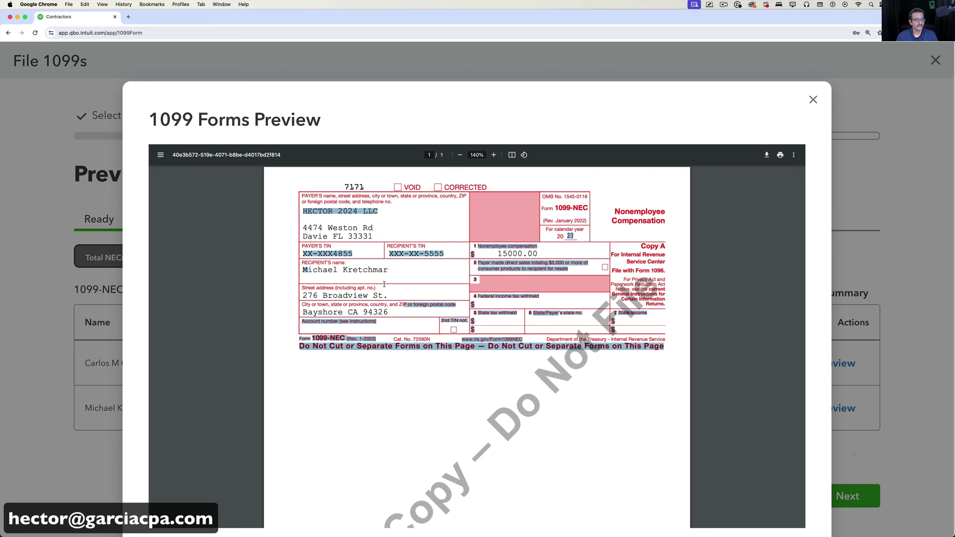
pyautogui.click(466, 374)
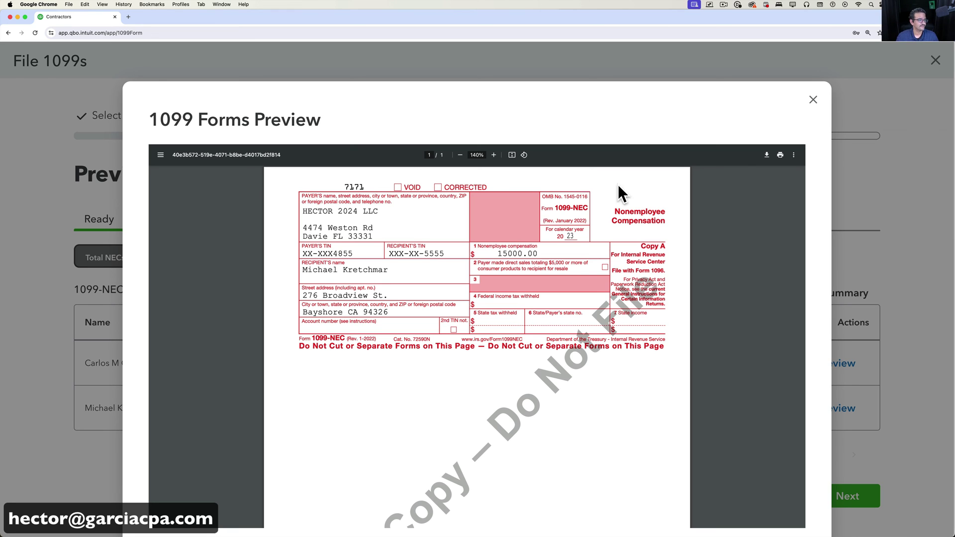
pyautogui.click(812, 100)
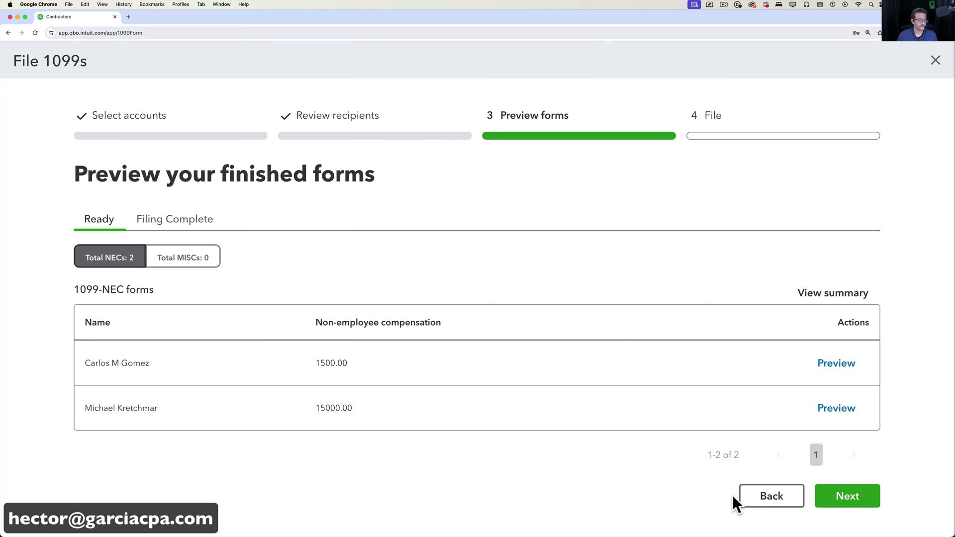
pyautogui.click(852, 504)
# Choose E-file only as the 1099 filing method and continue to e-filing.
pyautogui.scroll(-3, 367, 343)
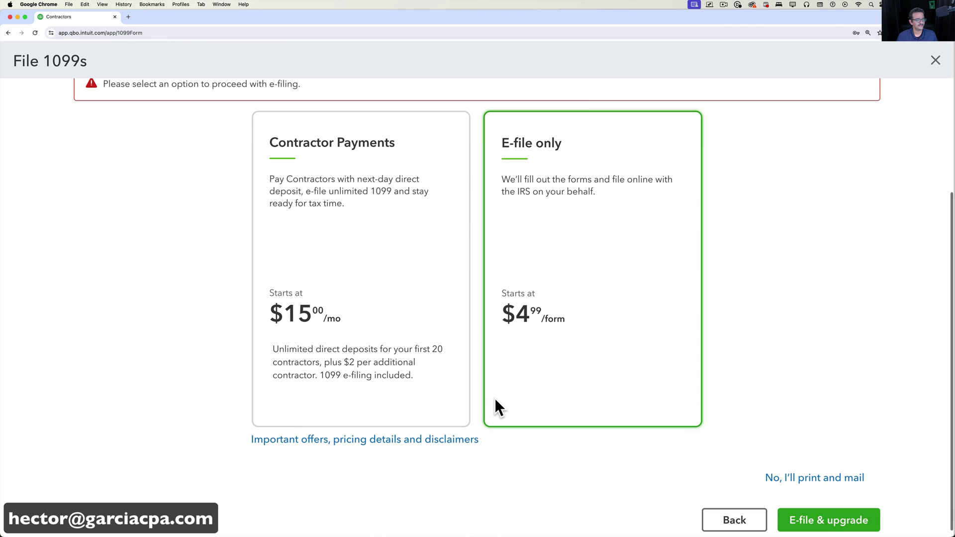
pyautogui.scroll(1, 551, 322)
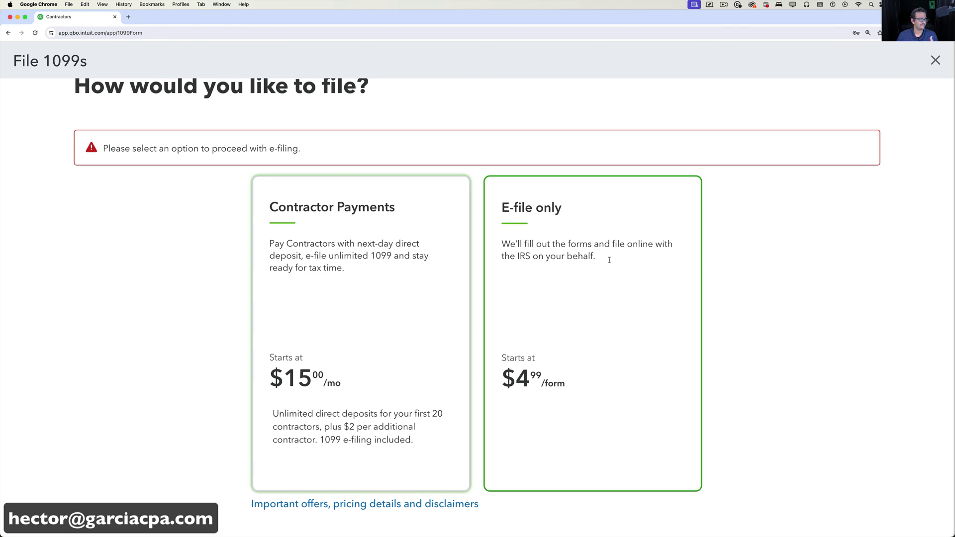
pyautogui.click(568, 211)
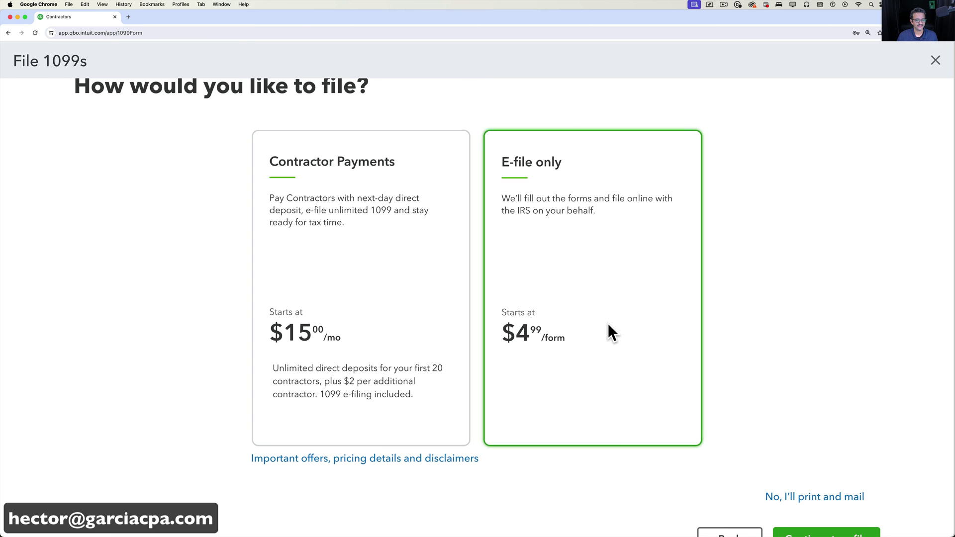
pyautogui.scroll(-1, 612, 333)
pyautogui.click(787, 522)
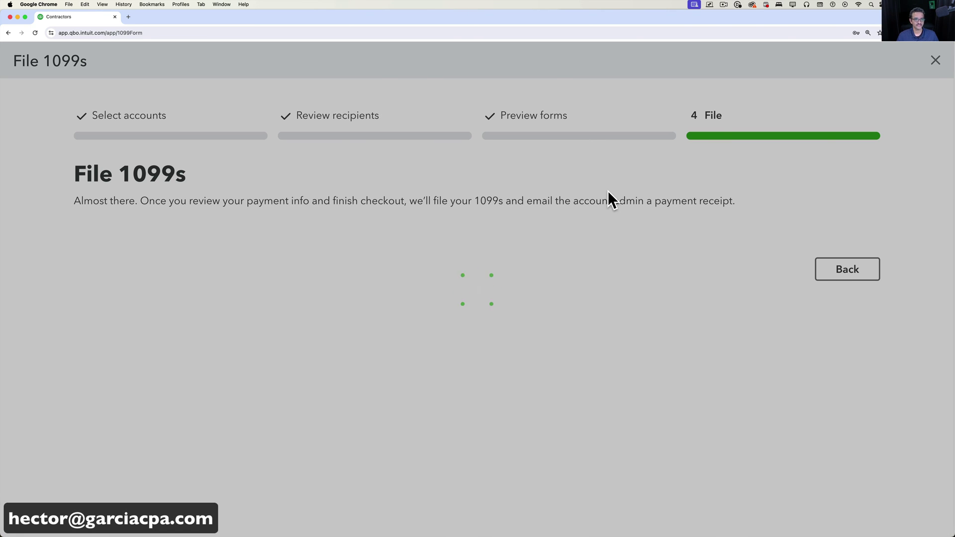
# Add the company phone number to the company profile, then validate and save it.
pyautogui.scroll(-5, 617, 299)
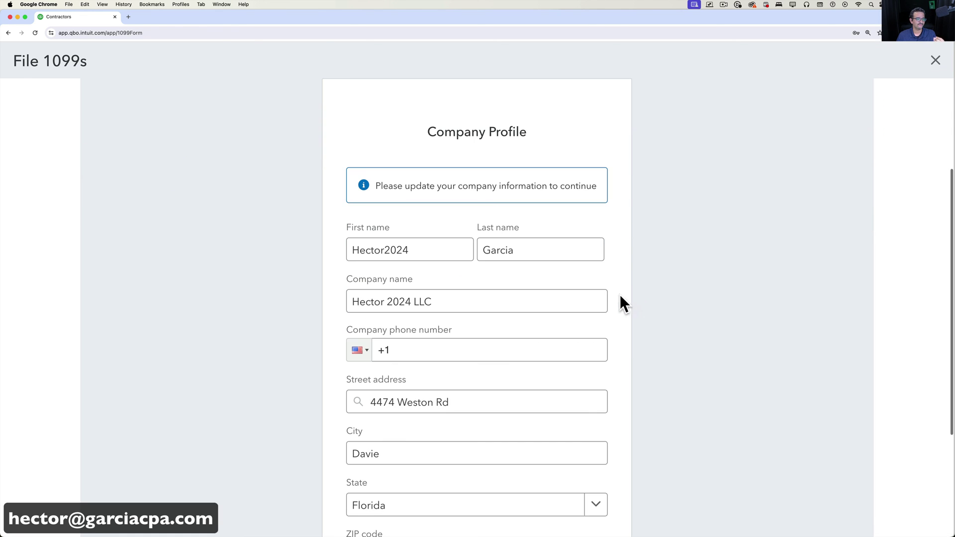
pyautogui.scroll(-1, 602, 293)
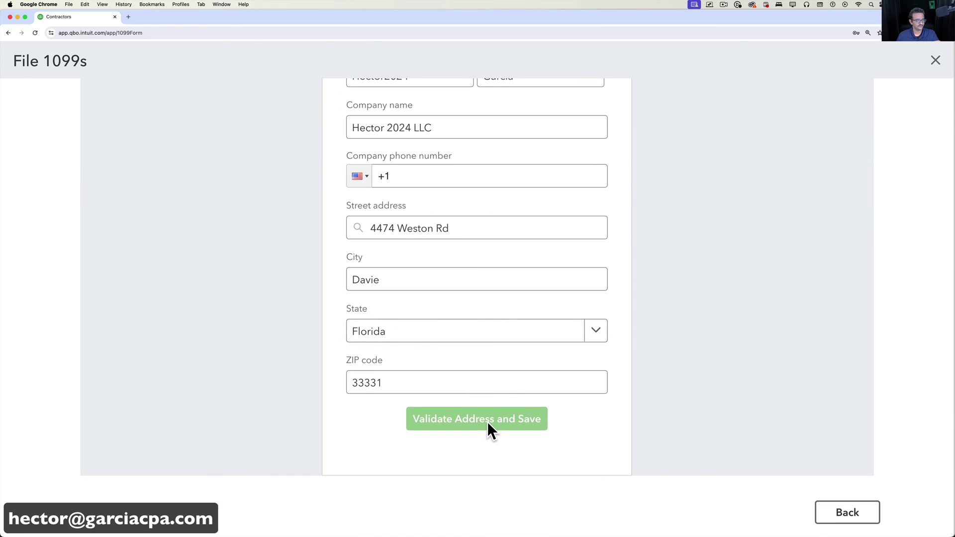
pyautogui.click(460, 180)
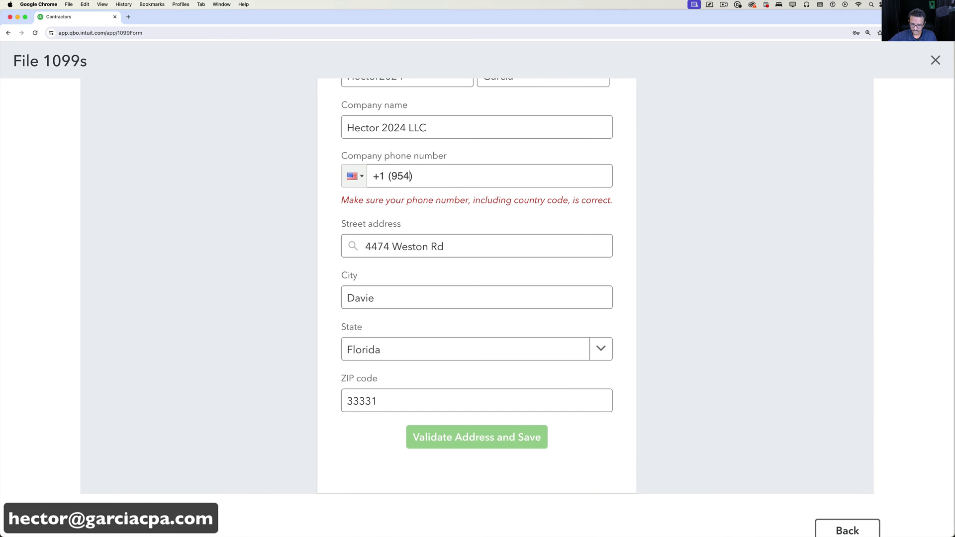
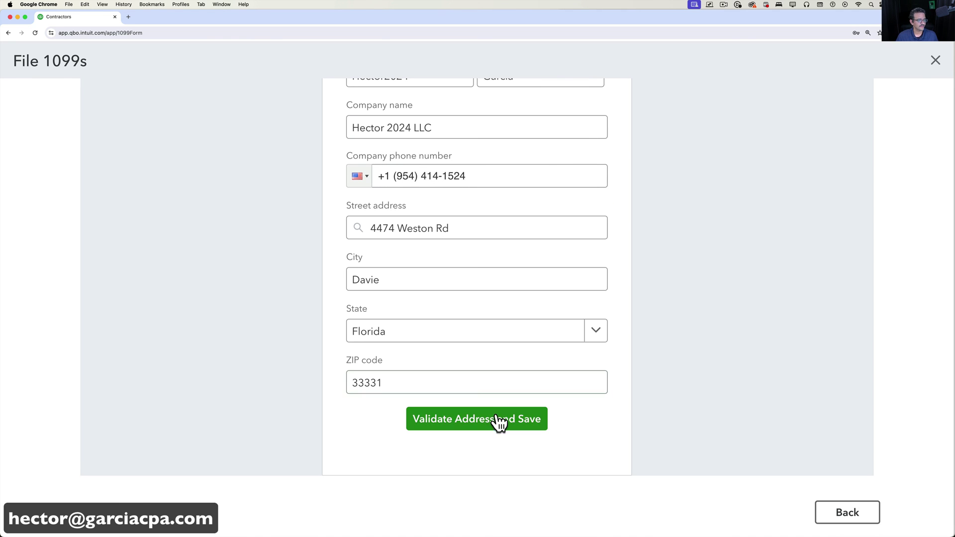
pyautogui.click(485, 423)
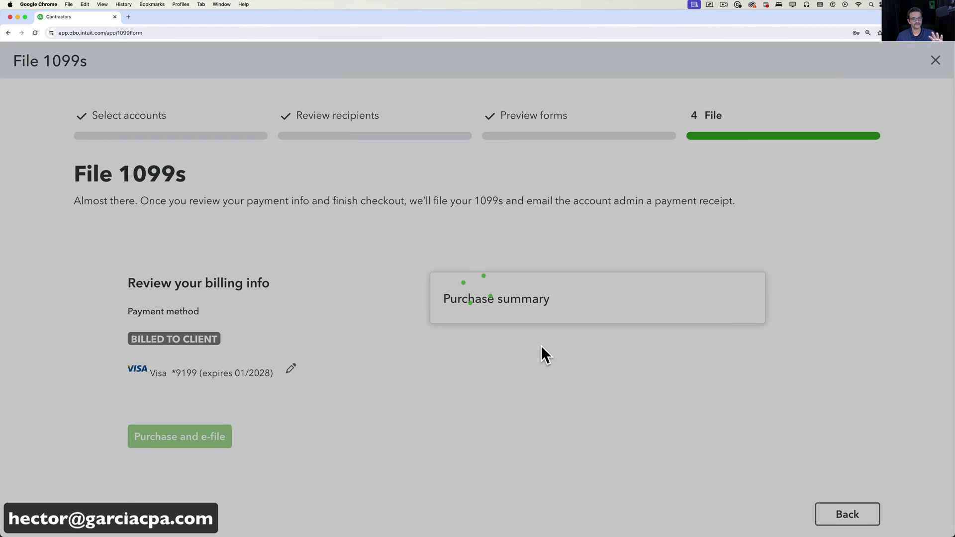
# Review the $9.98 purchase summary for 2 forms, then close the 1099 filing wizard.
pyautogui.scroll(-2, 555, 354)
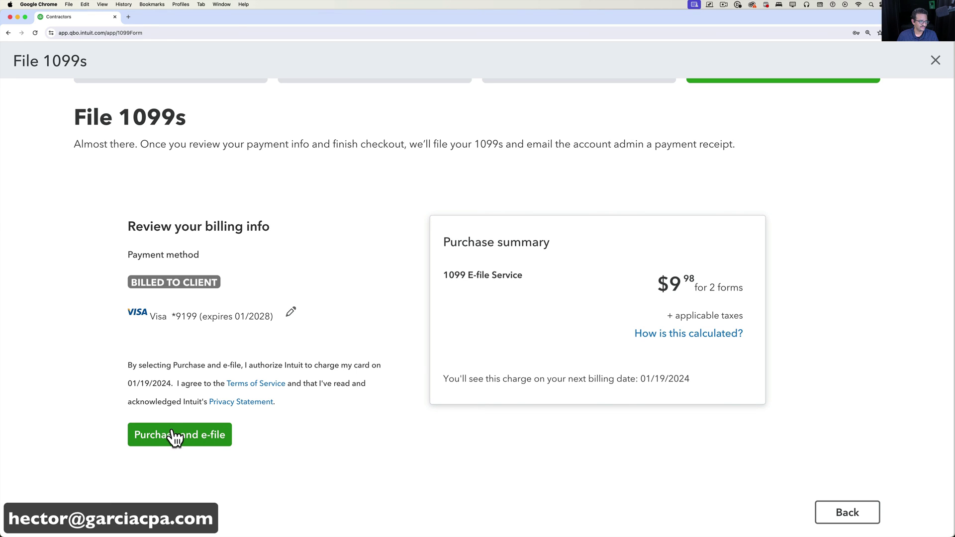
pyautogui.click(936, 60)
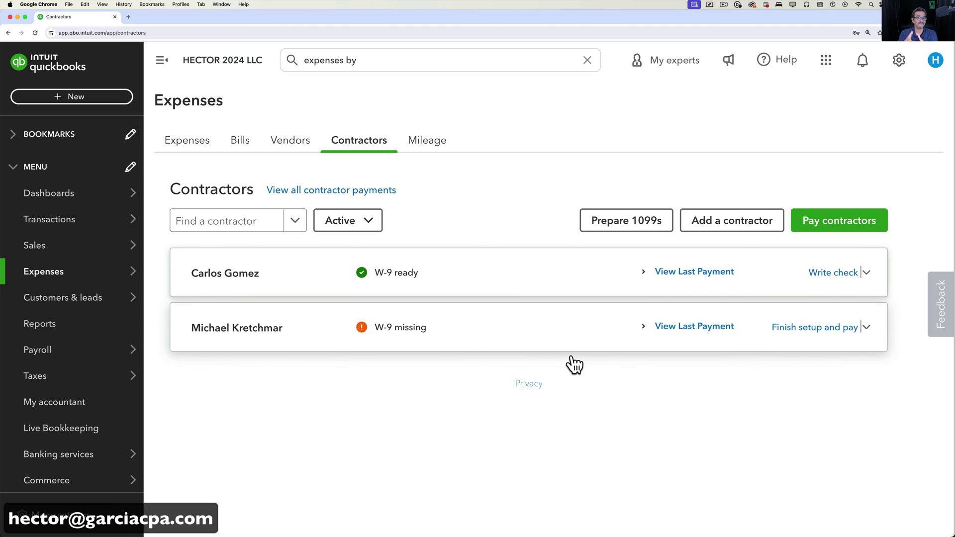